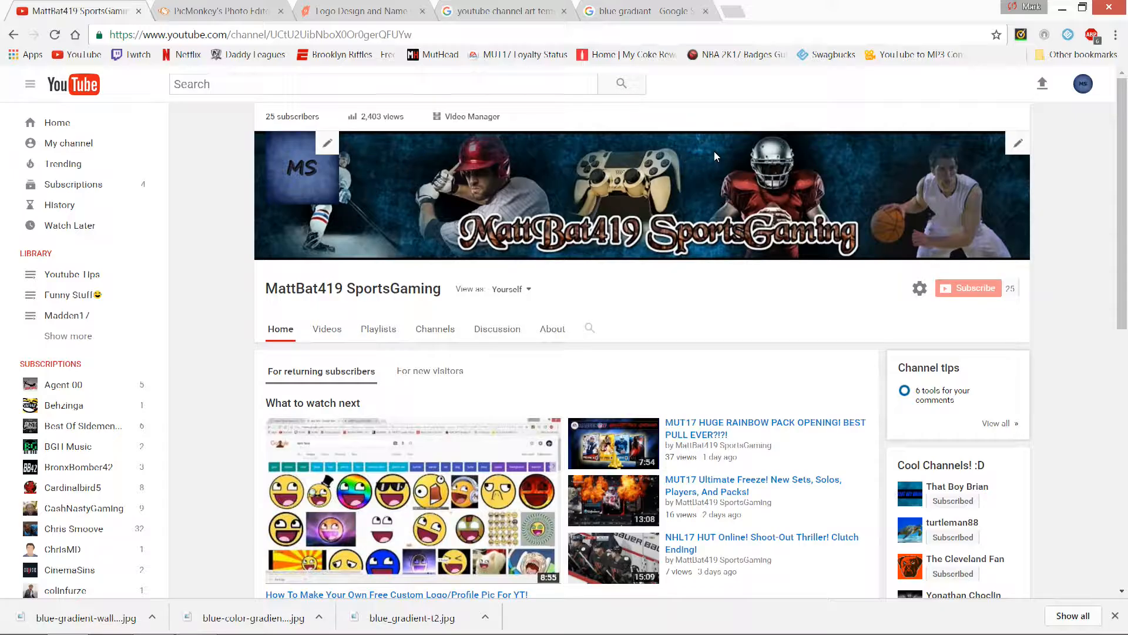
- Switch to the blue gradient image search and search images for "blue sunburst" instead
left_click(671, 17)
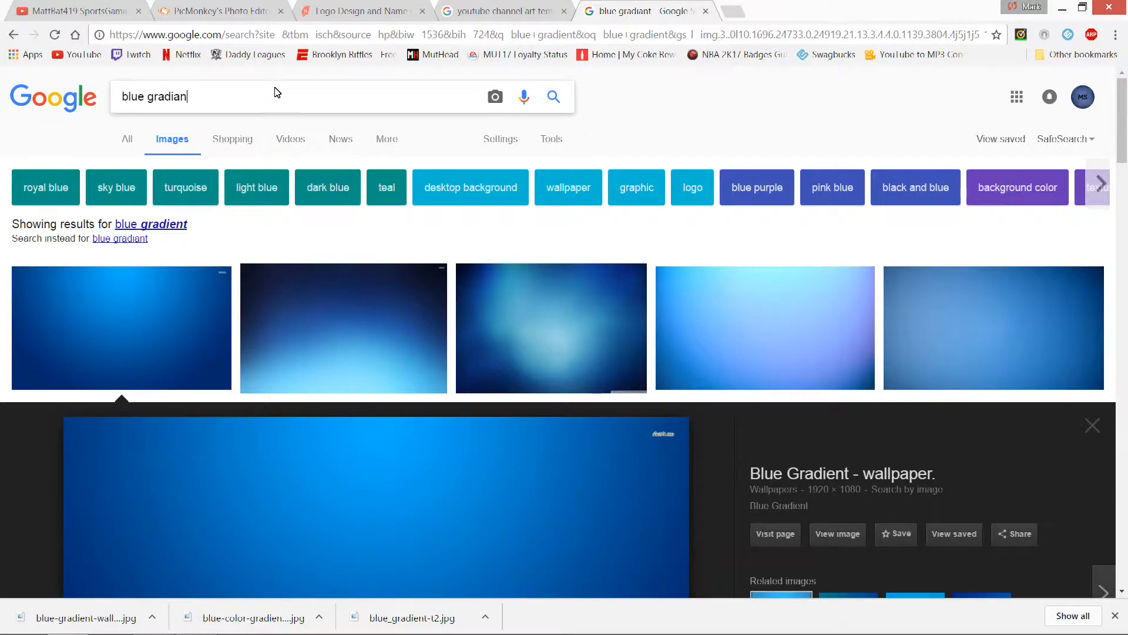
key("BackSpace")
key("BackSpace")
key("BackSpace")
key("BackSpace")
key("BackSpace")
key("BackSpace")
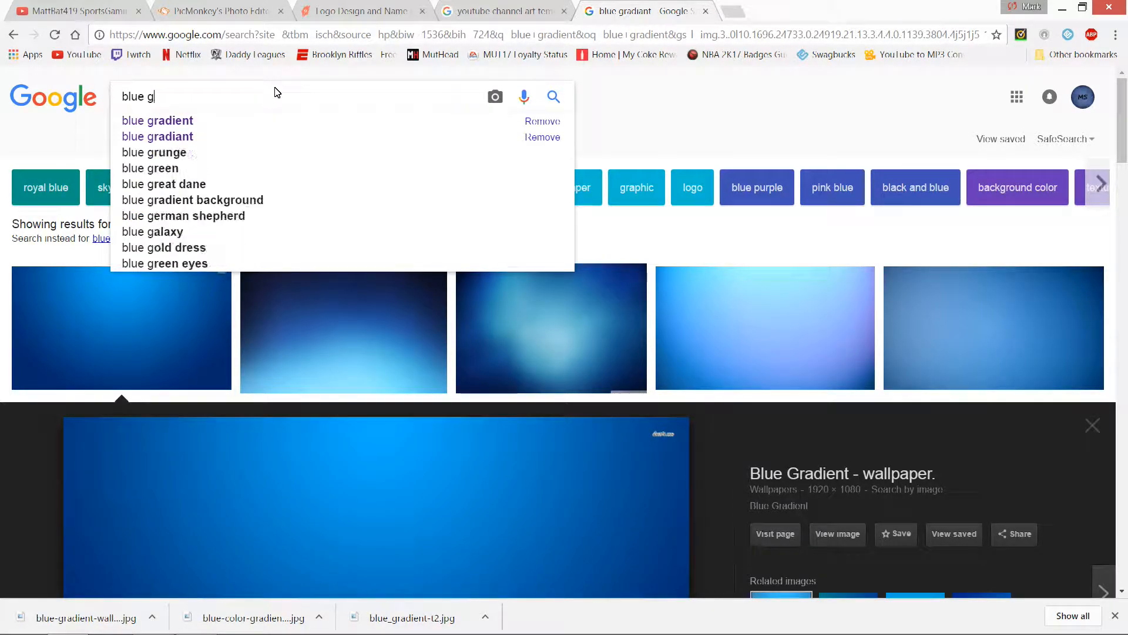
key("BackSpace")
type("sunburst")
key("Return")
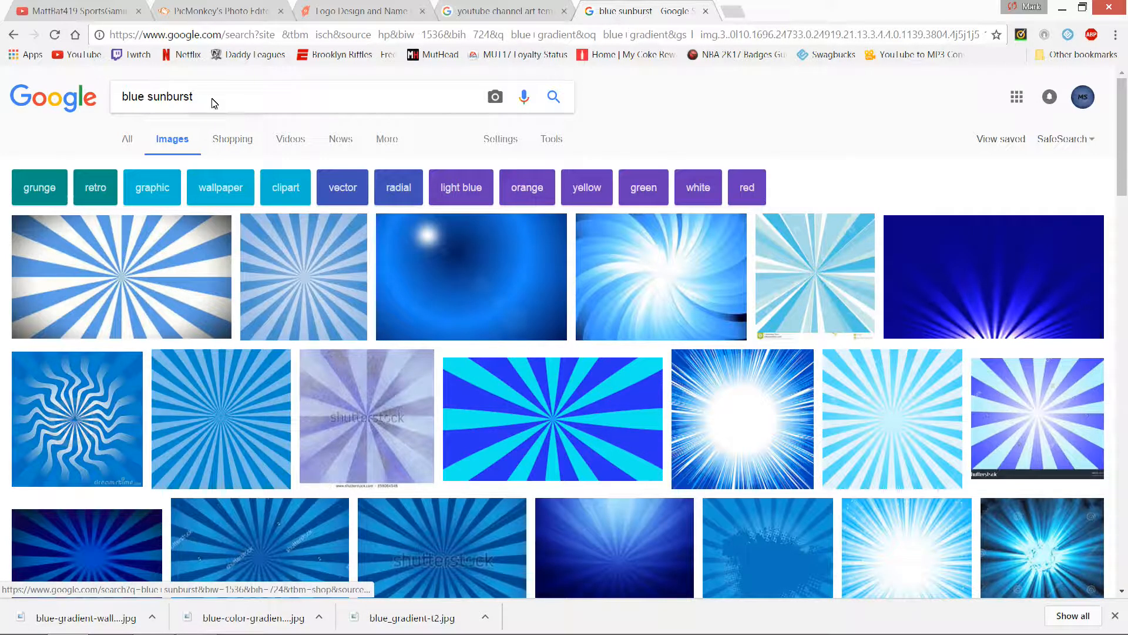
- Change the image search to "blue gradient"
key("BackSpace")
key("BackSpace")
key("BackSpace")
key("BackSpace")
key("BackSpace")
key("BackSpace")
key("BackSpace")
key("BackSpace")
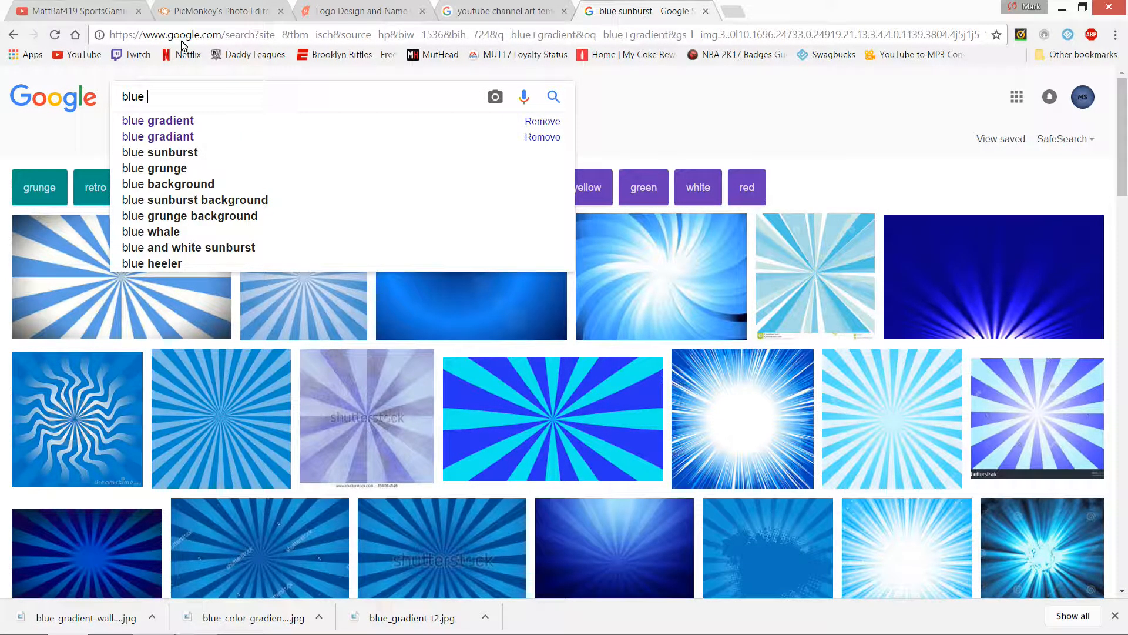
left_click(203, 120)
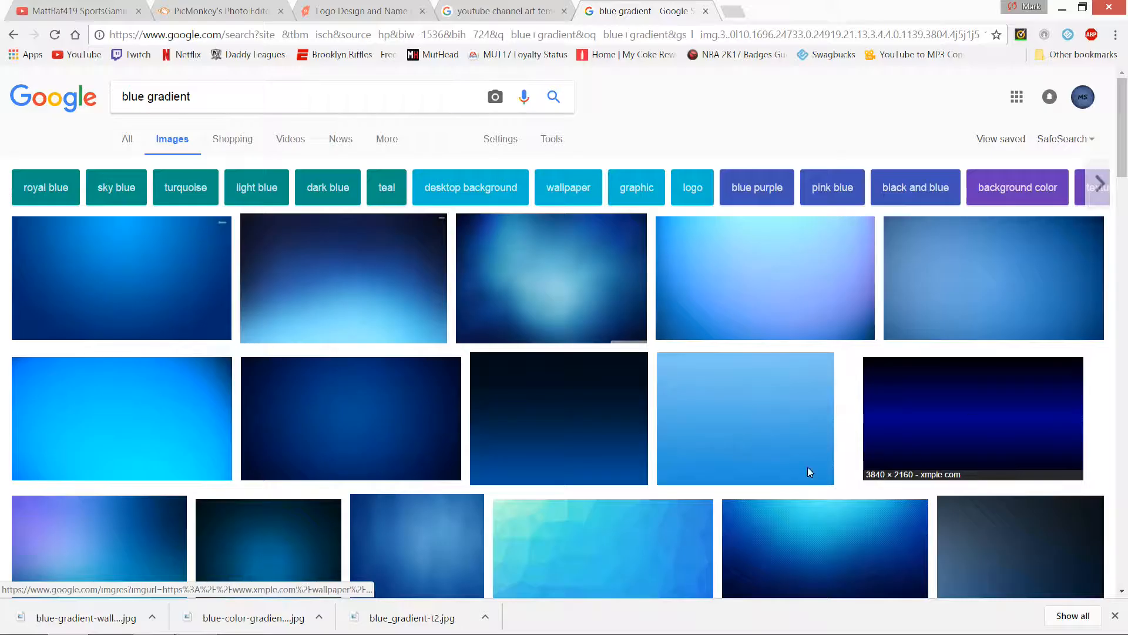
- Open the dark blue WallpaperSafari gradient from the results and save it to Downloads as bluegradiant1
left_click(324, 435)
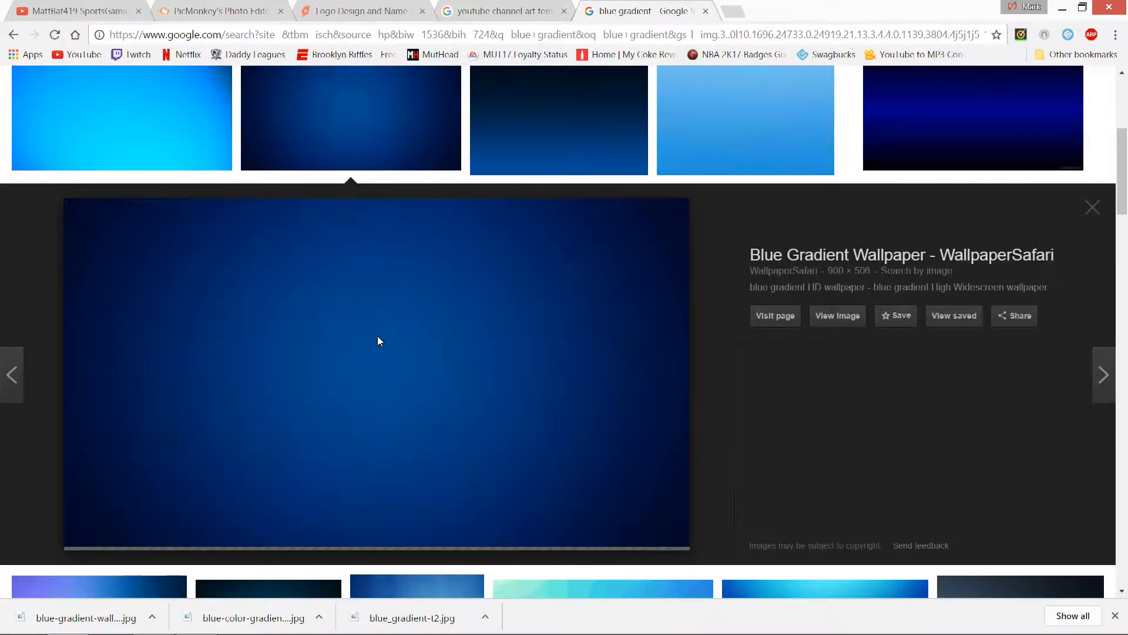
left_click(837, 319)
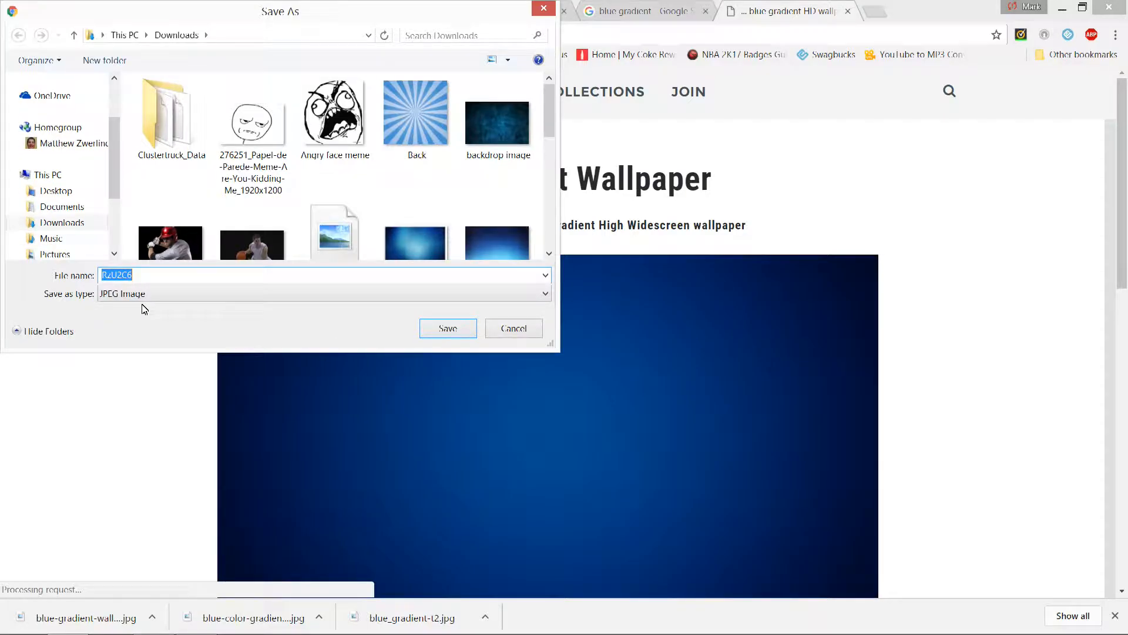
type("bluegradiant")
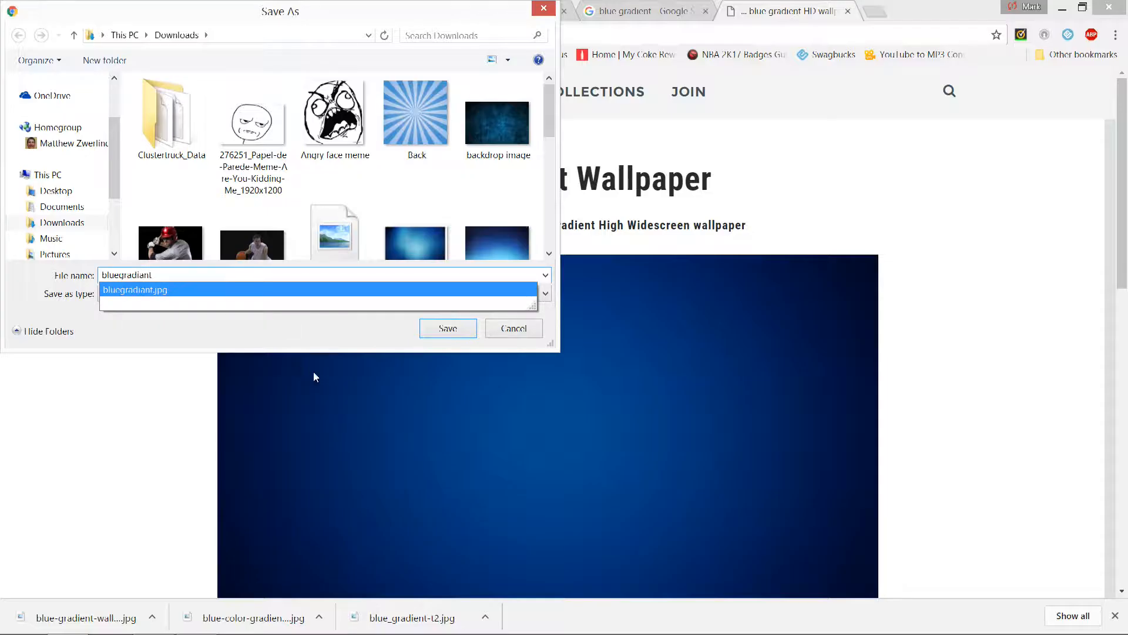
type("1")
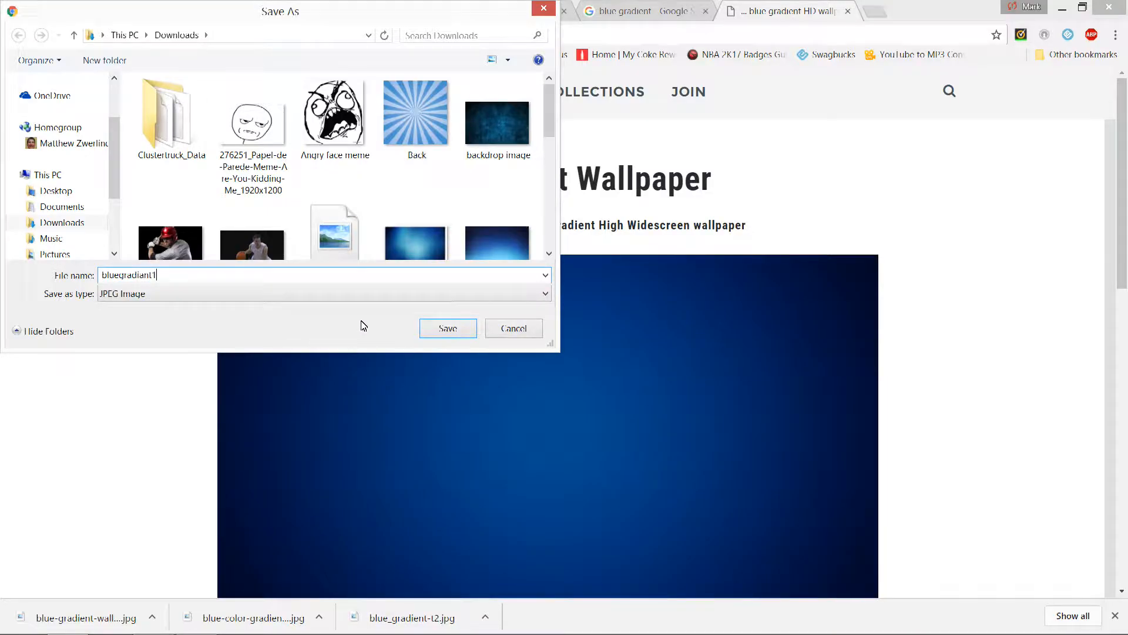
left_click(457, 333)
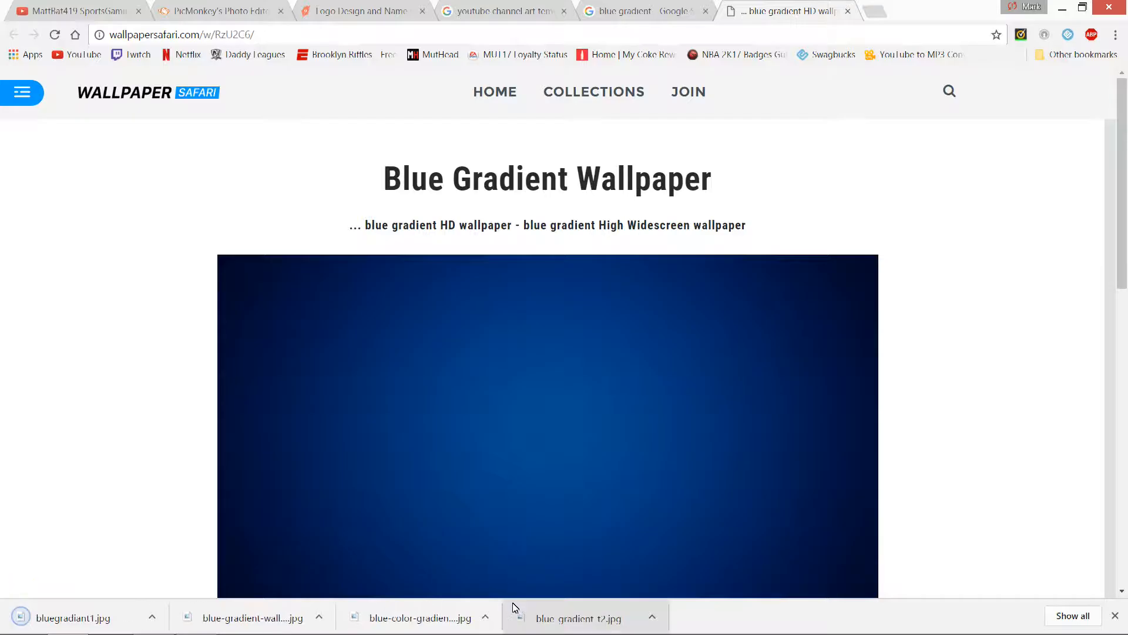
- Examine the YouTube channel art template image results, including the grey template with the marked text and logo safe area
left_click(470, 8)
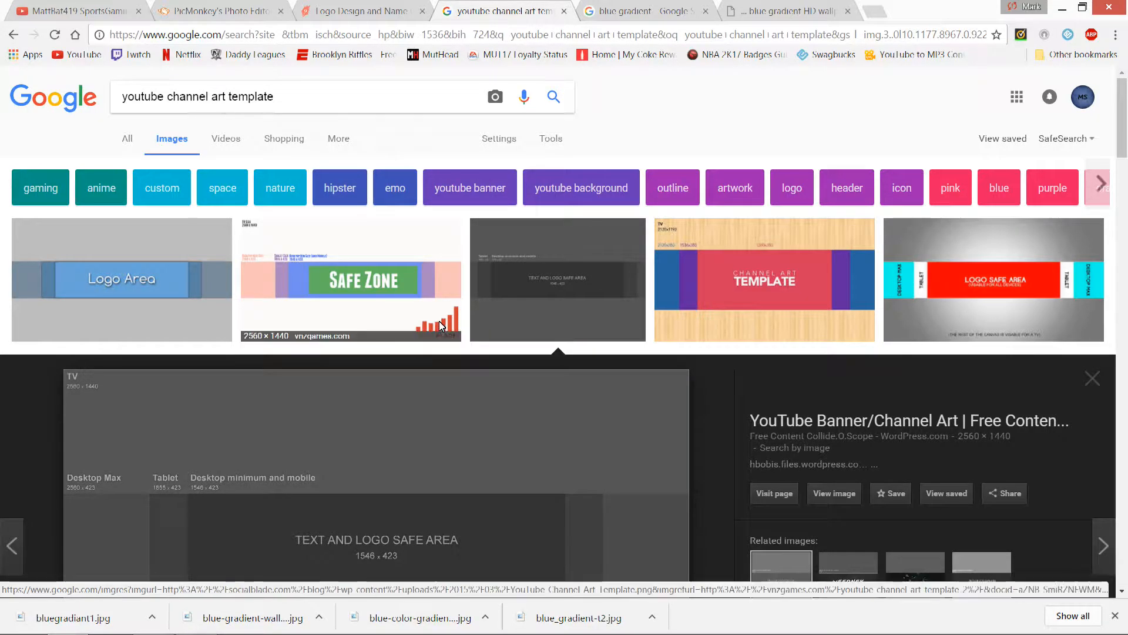
scroll(439, 320, "down", 7)
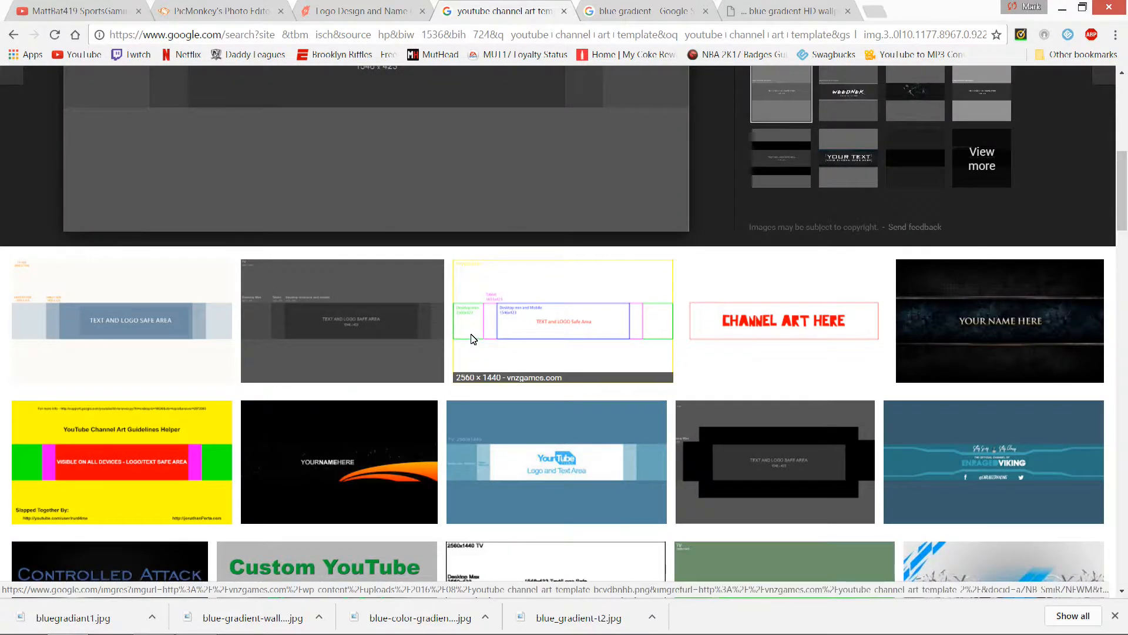
scroll(483, 262, "up", 4)
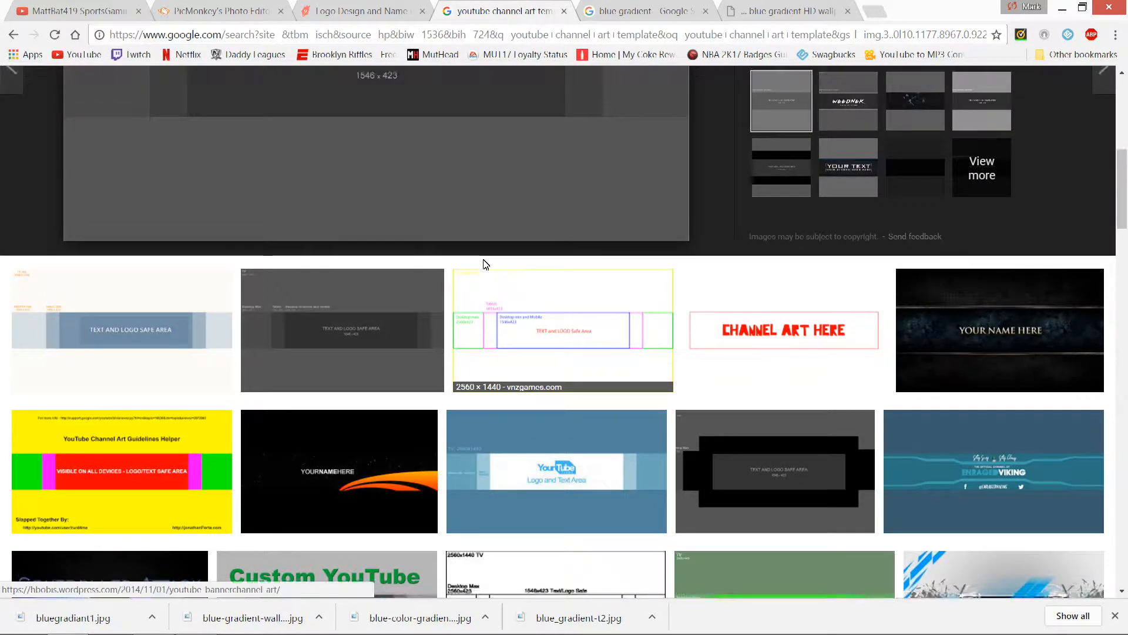
scroll(612, 260, "up", 4)
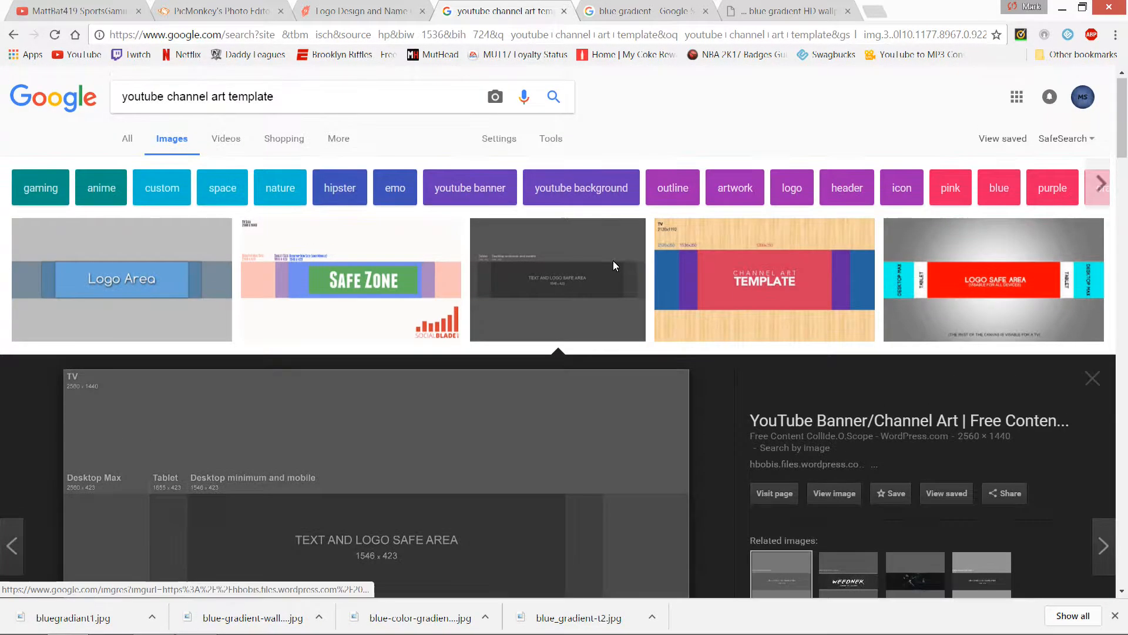
scroll(614, 252, "down", 4)
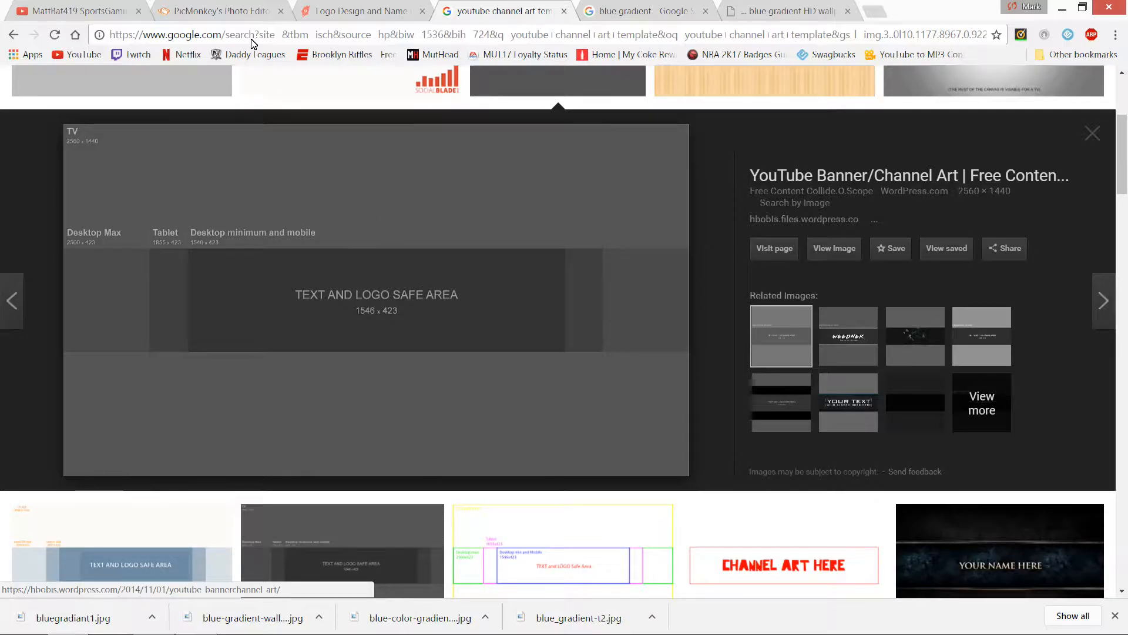
scroll(214, 142, "up", 4)
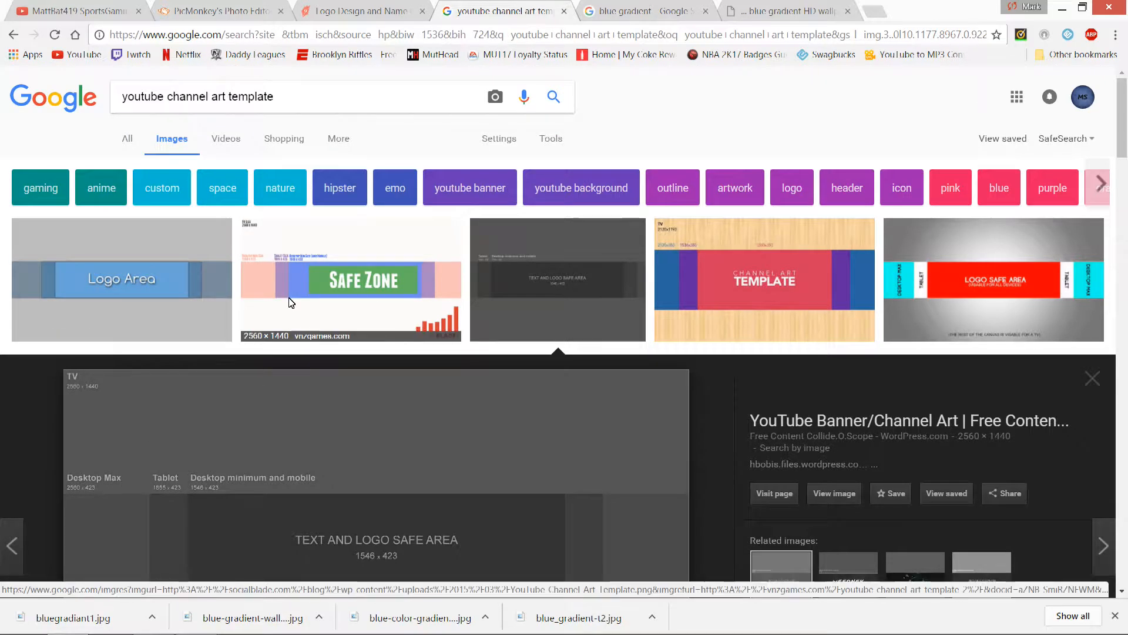
- Switch to PicMonkey and open the channel-art-template-fireworks image from the computer for editing
left_click(227, 10)
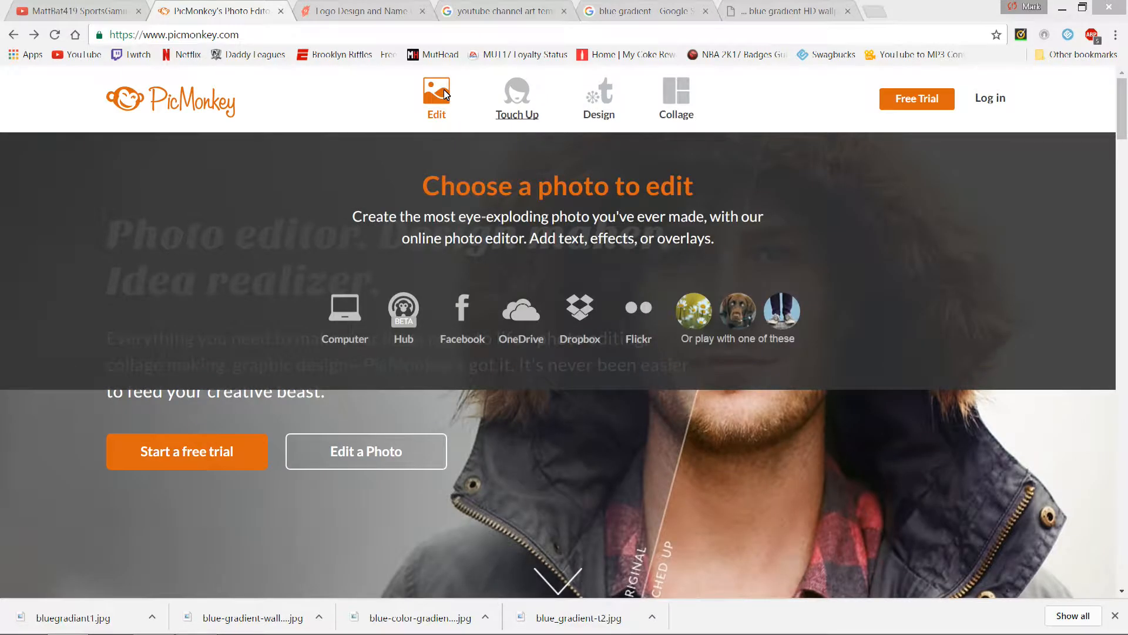
left_click(443, 90)
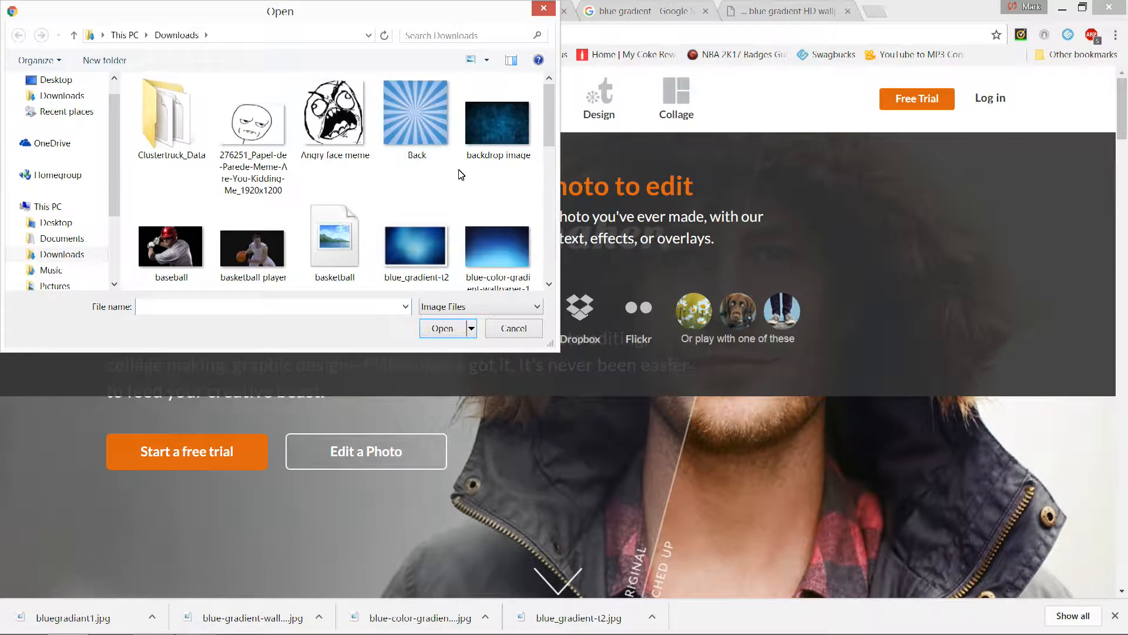
left_click_drag(551, 134, 536, 198)
scroll(536, 198, "down", 2)
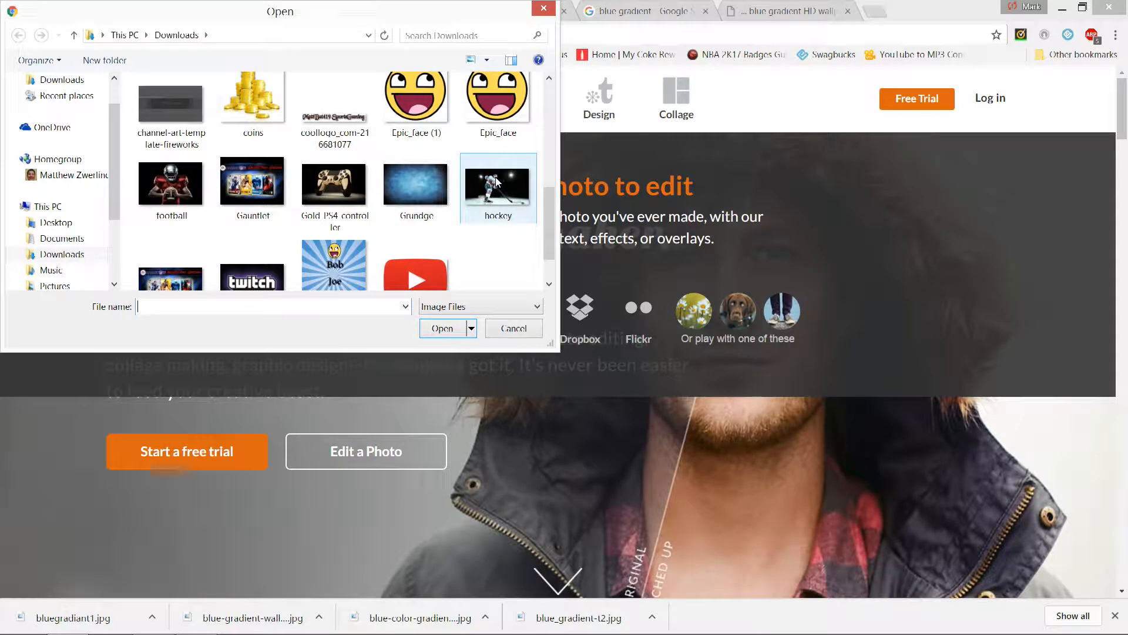
left_click_drag(550, 206, 550, 195)
double_click(170, 138)
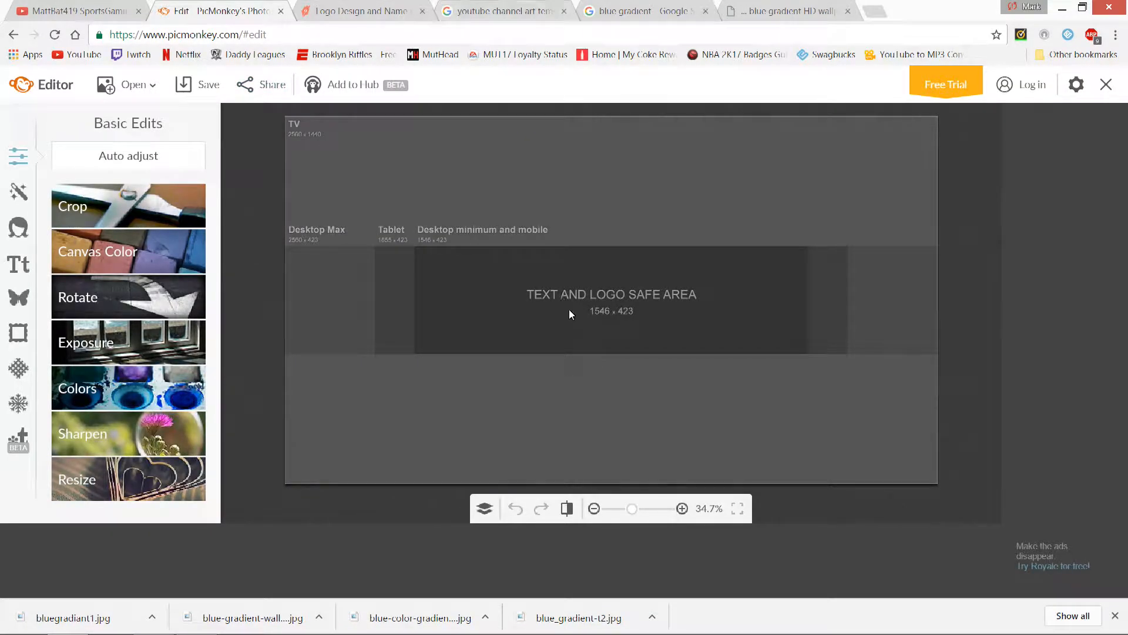
- Add the bluegradiant1.jpg file from Downloads to the template as a custom overlay
left_click(19, 298)
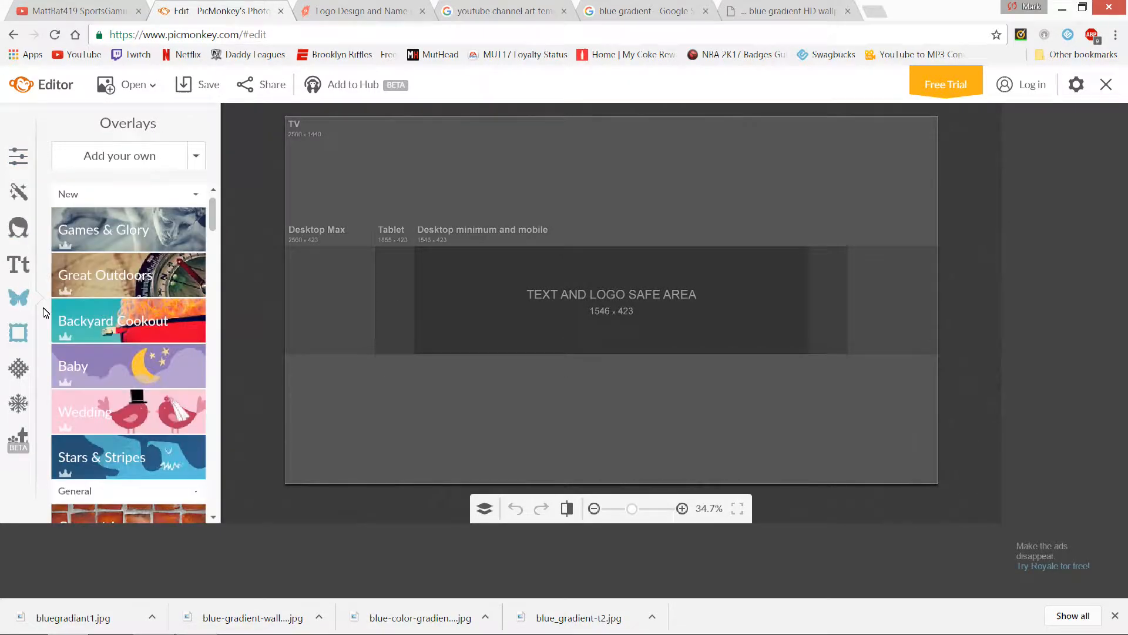
left_click(122, 168)
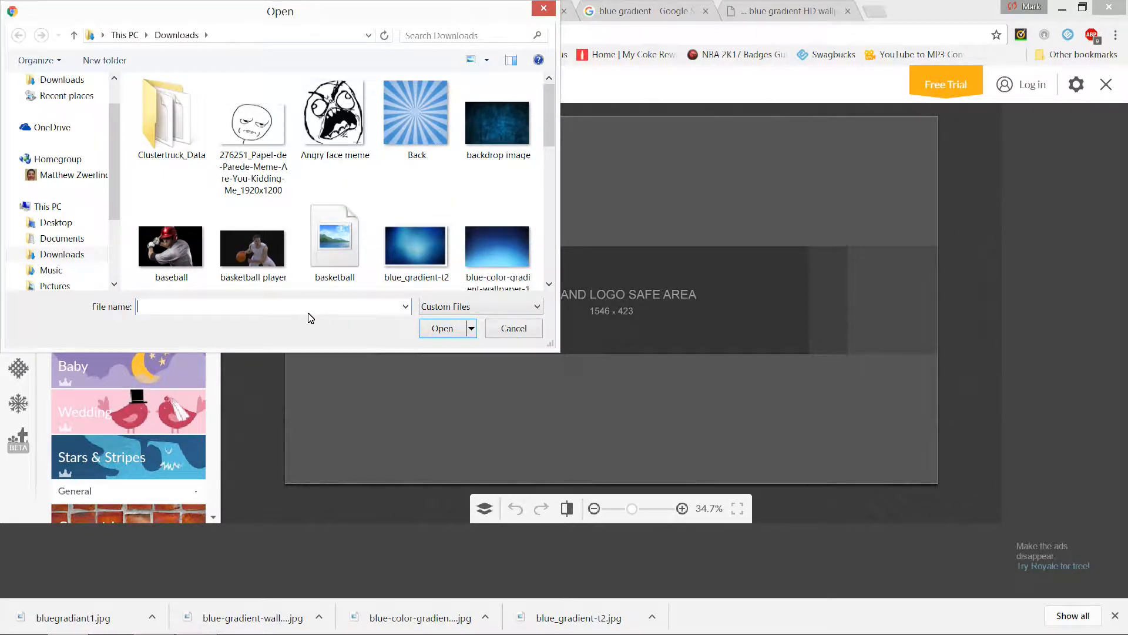
type("blueg")
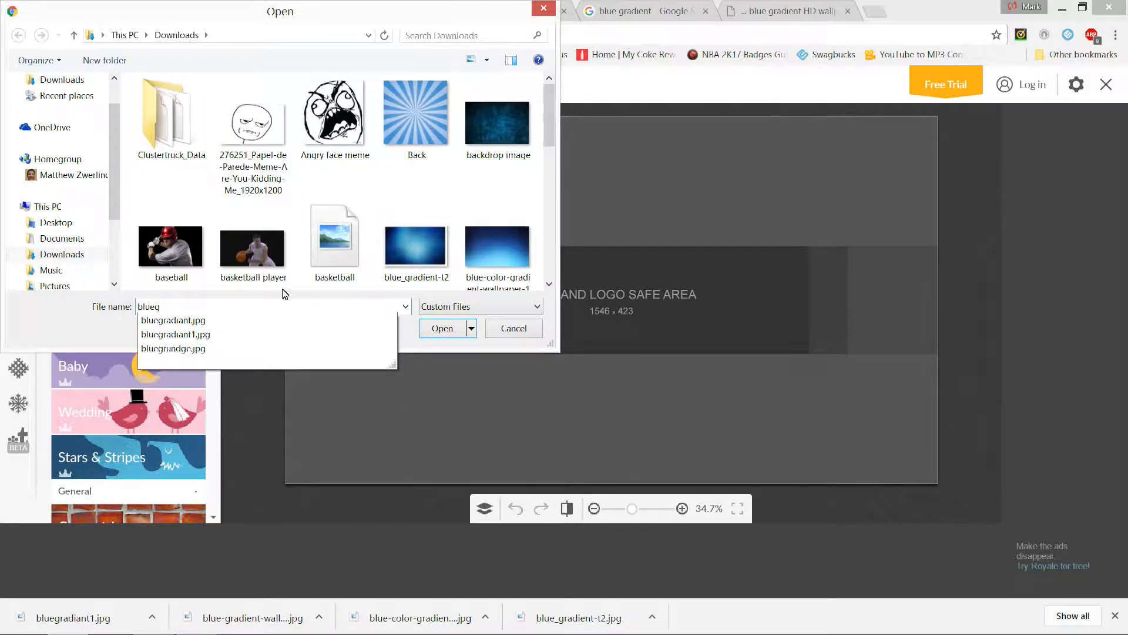
left_click(280, 335)
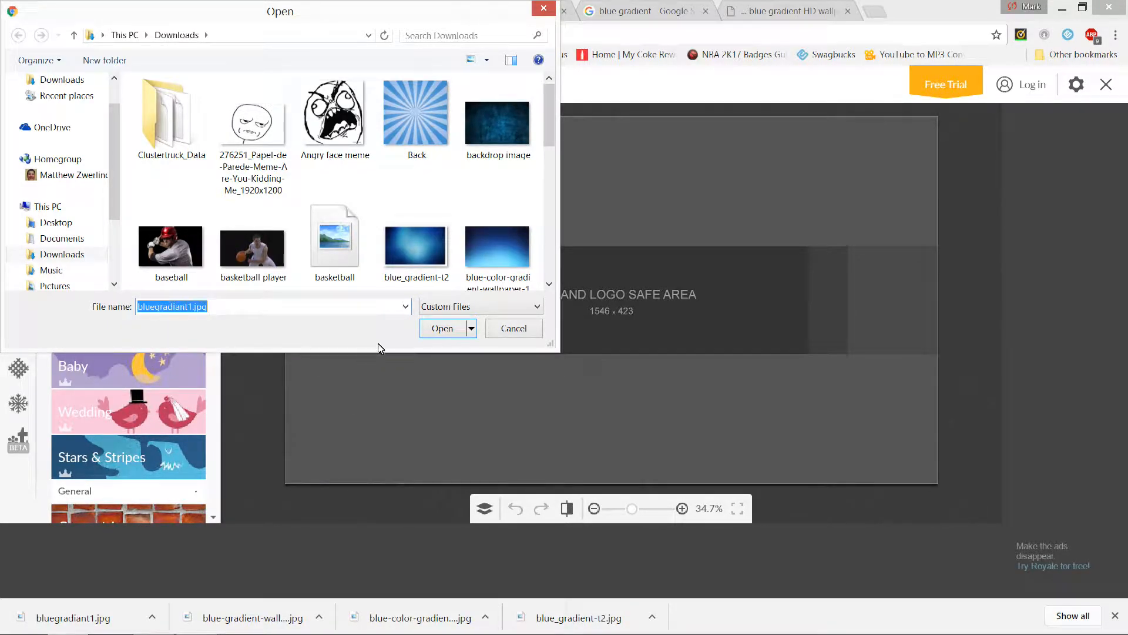
left_click(441, 328)
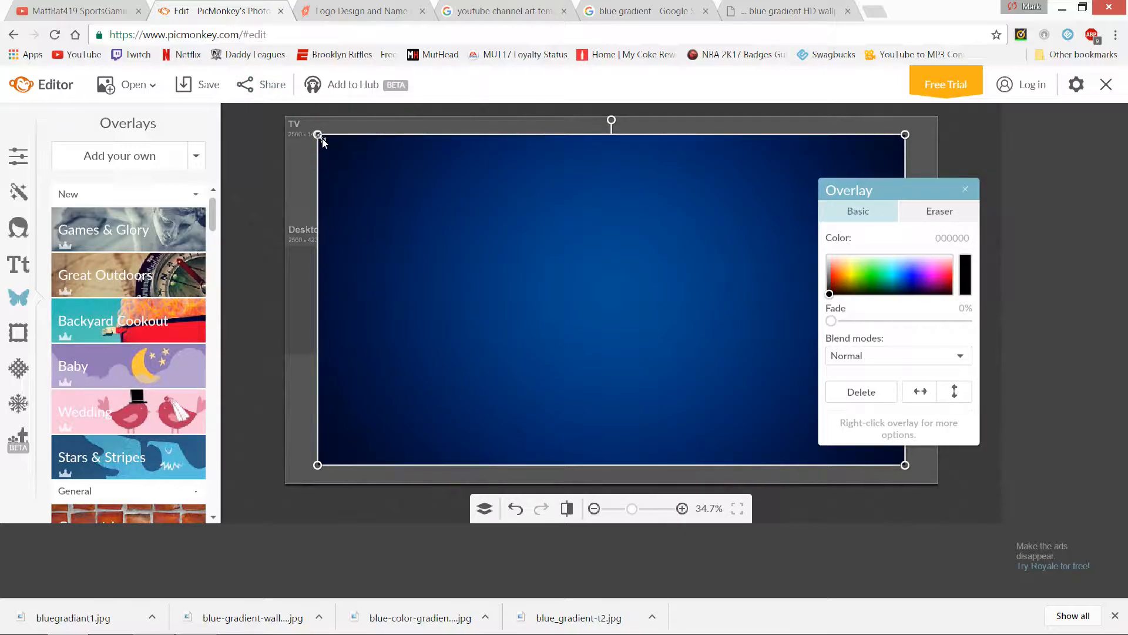
- Enlarge and reposition the blue gradient overlay until it covers the entire template canvas
left_click_drag(317, 135, 281, 115)
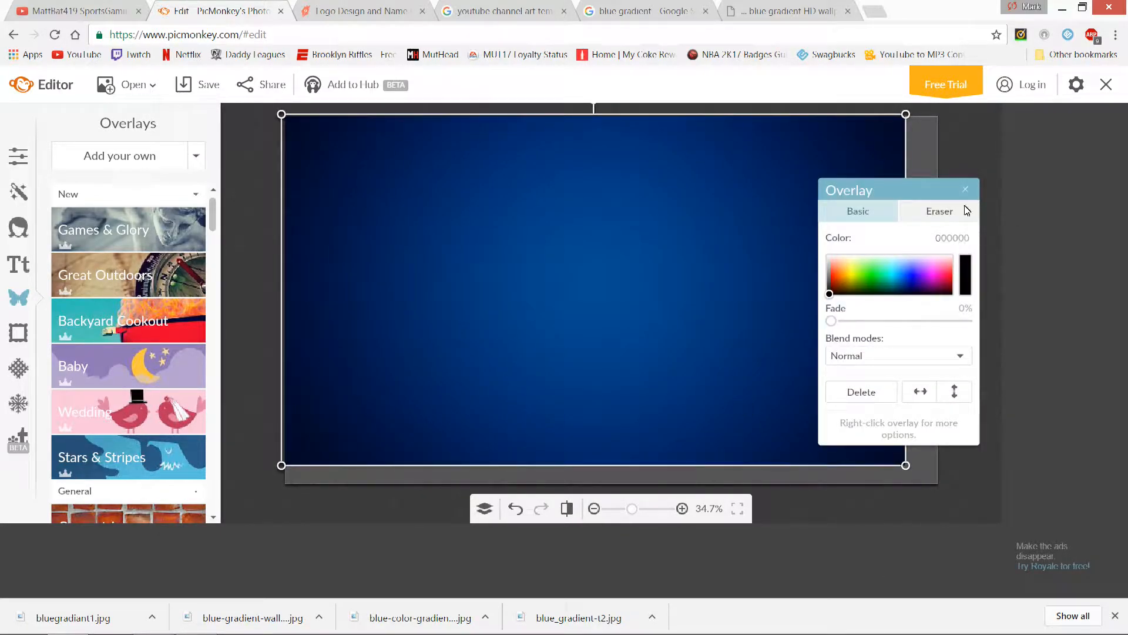
left_click(965, 189)
left_click(334, 179)
mouse_move(282, 115)
left_mouse_down()
mouse_move(263, 100)
mouse_move(286, 119)
left_mouse_up()
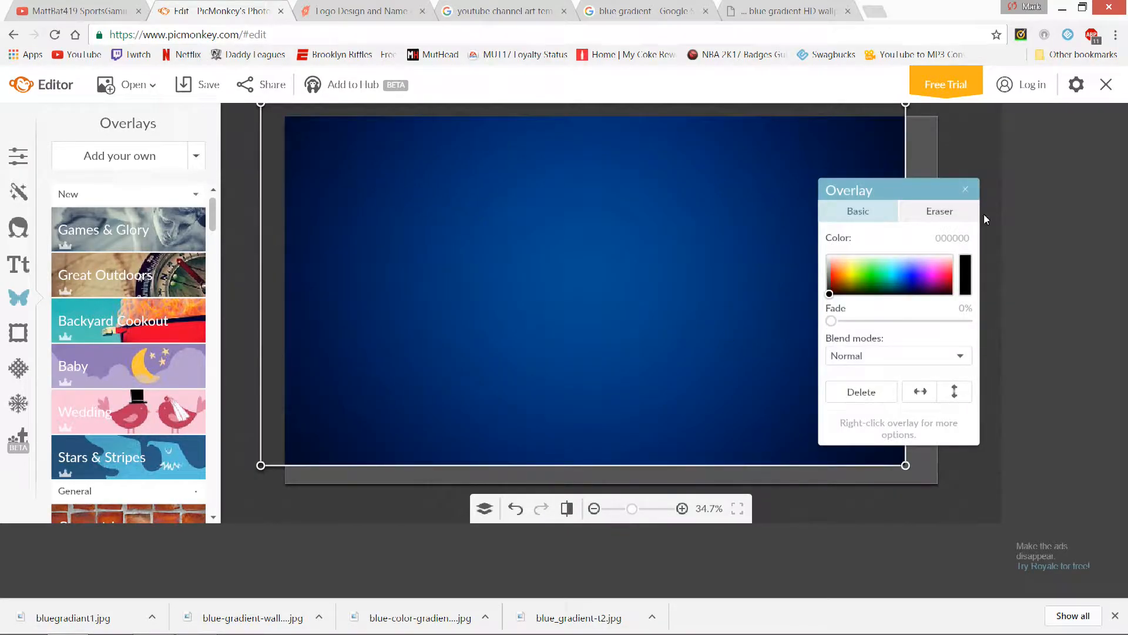
left_click(967, 188)
left_click_drag(826, 349, 840, 358)
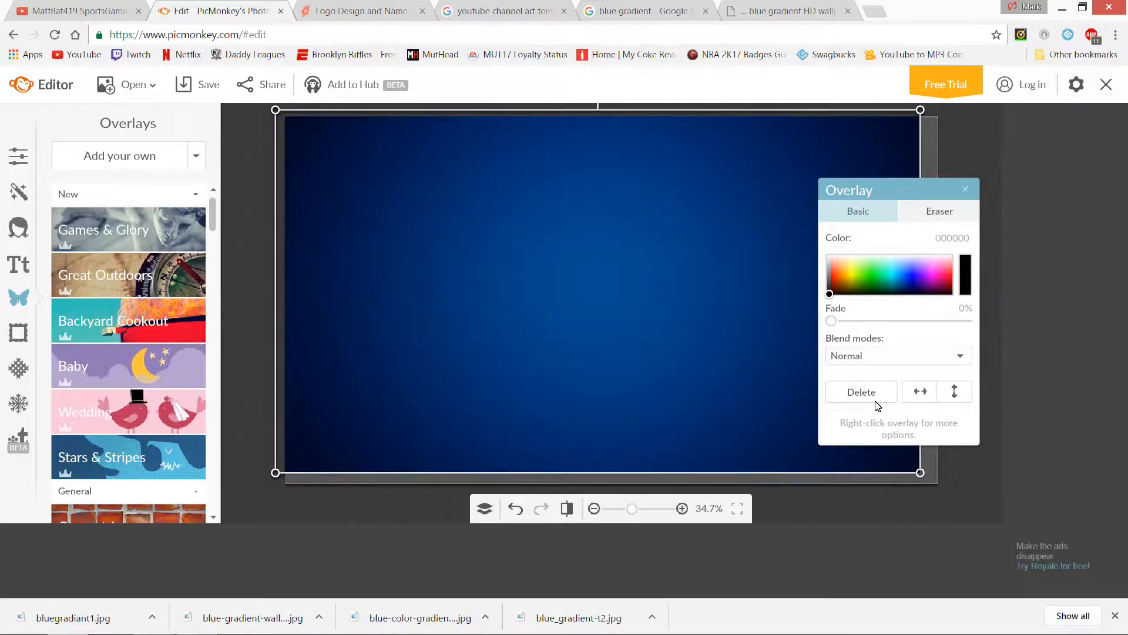
left_click_drag(938, 479, 969, 490)
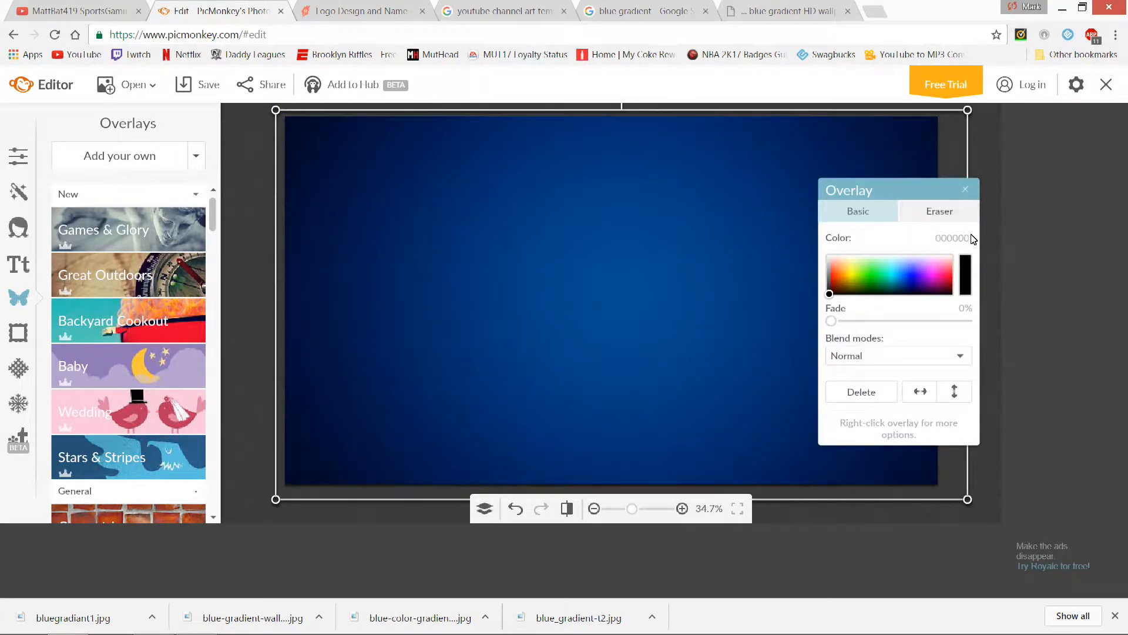
left_click(965, 189)
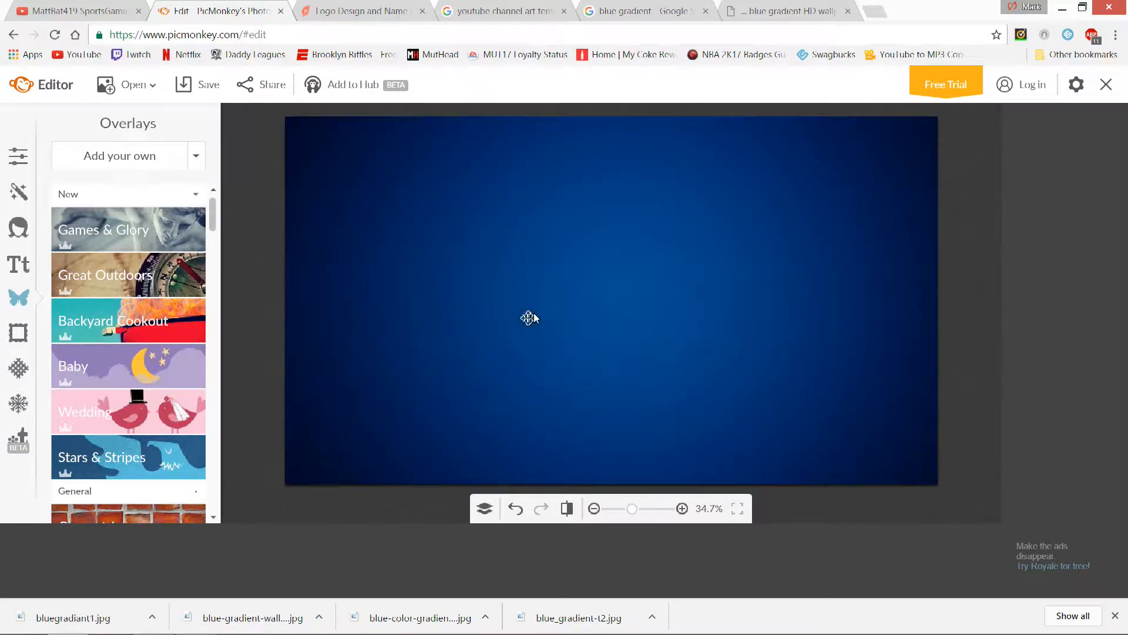
- Fade the blue gradient overlay slightly so the template's safe area guides show through
left_click(404, 319)
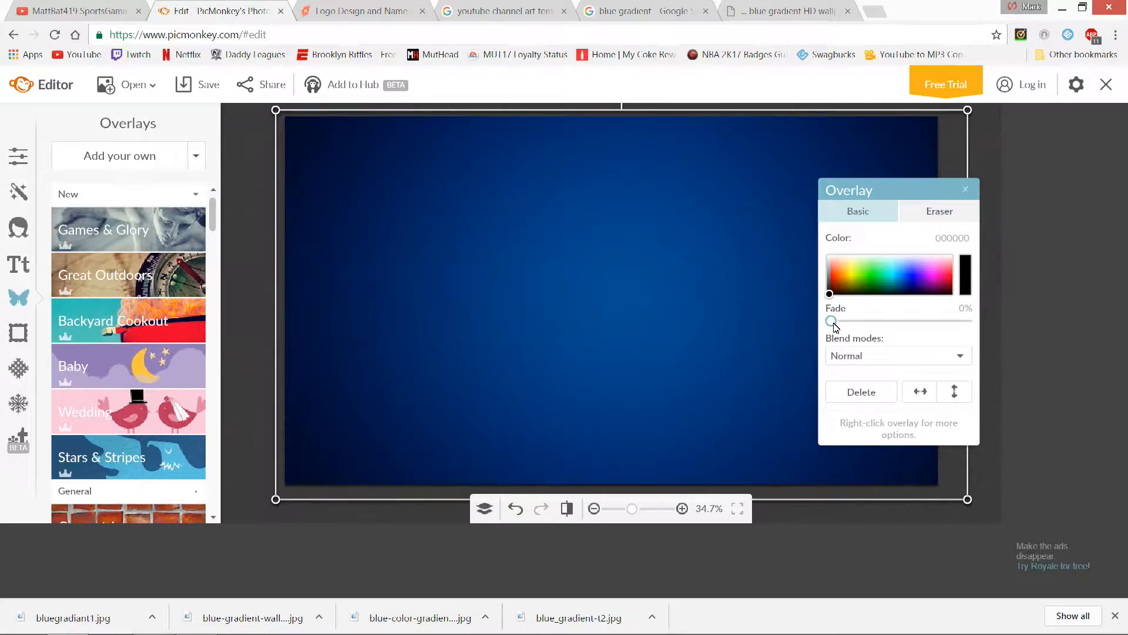
left_click_drag(835, 327, 860, 323)
left_click(965, 189)
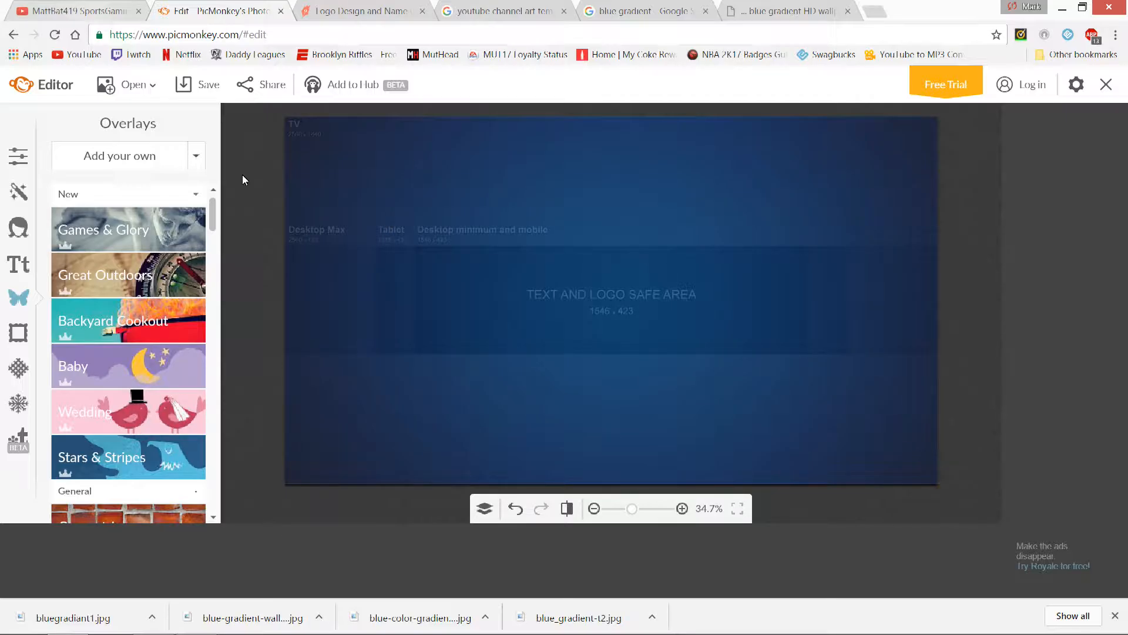
- Add the epic face image from Downloads as an overlay and shrink it to less than half its size
left_click(163, 171)
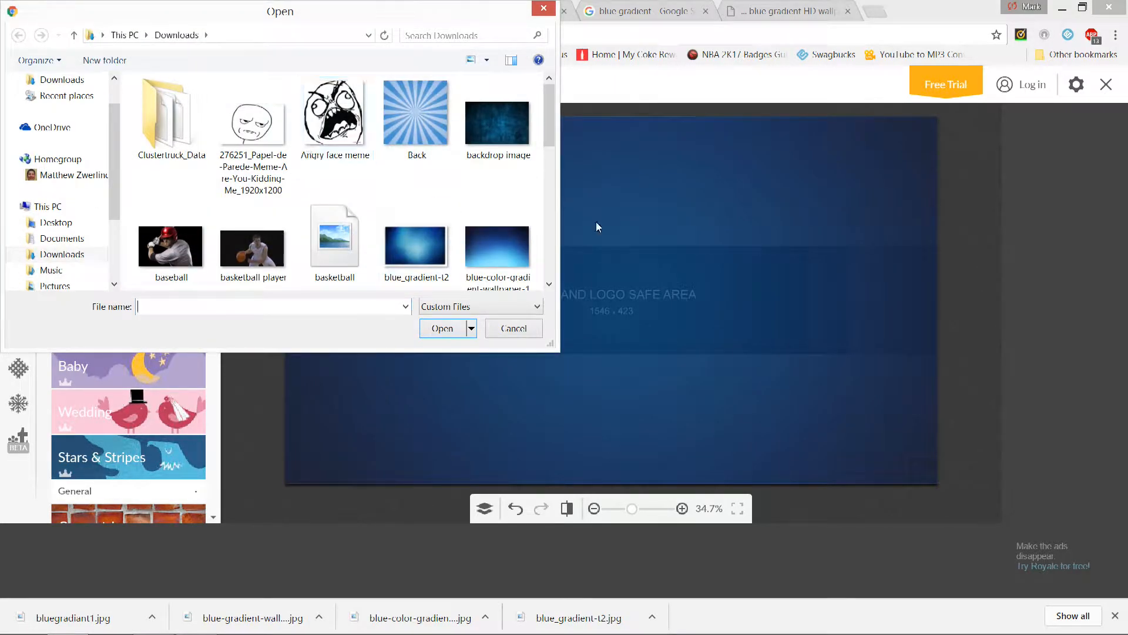
left_click_drag(550, 136, 545, 185)
double_click(438, 176)
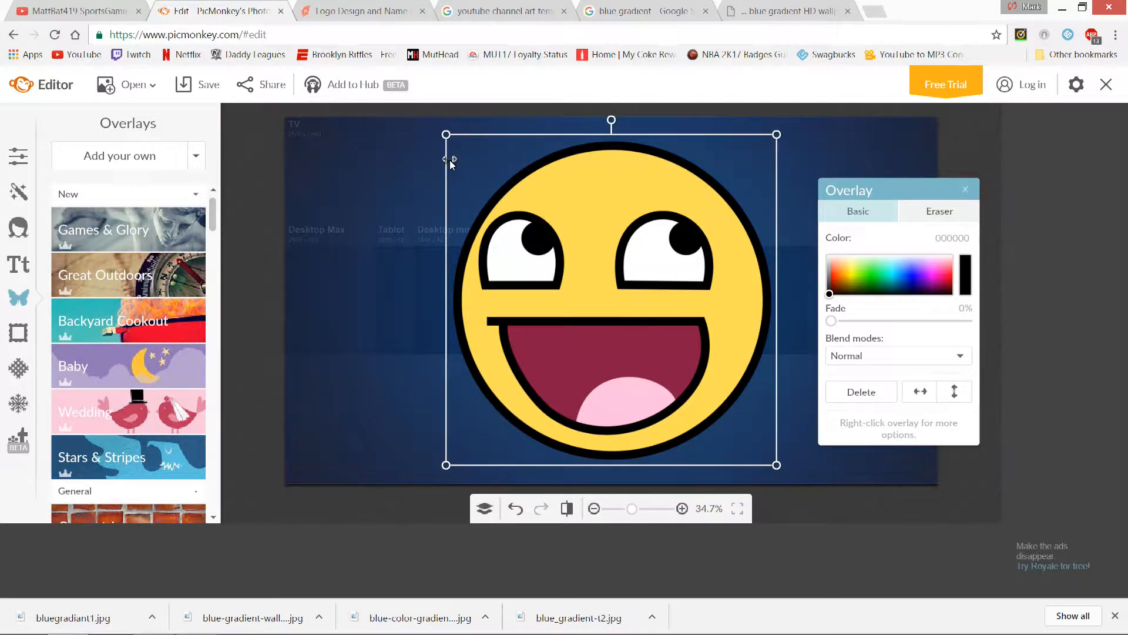
left_click_drag(449, 133, 587, 310)
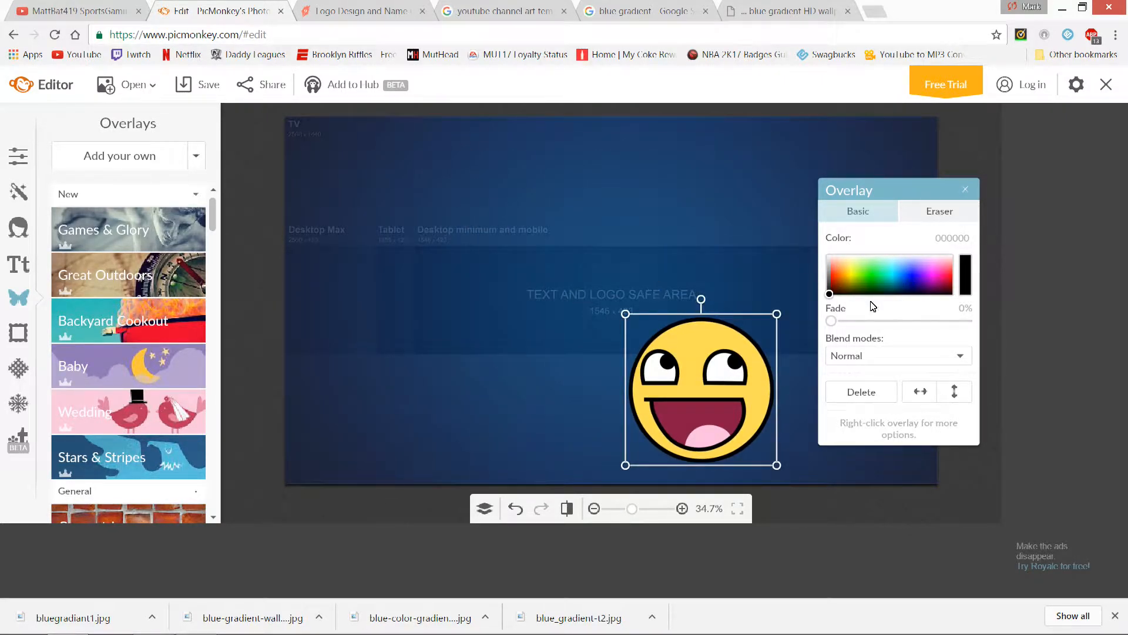
- Move the epic face overlay into the text and logo safe area and shrink it to fit the band's height
left_click_drag(700, 393, 628, 327)
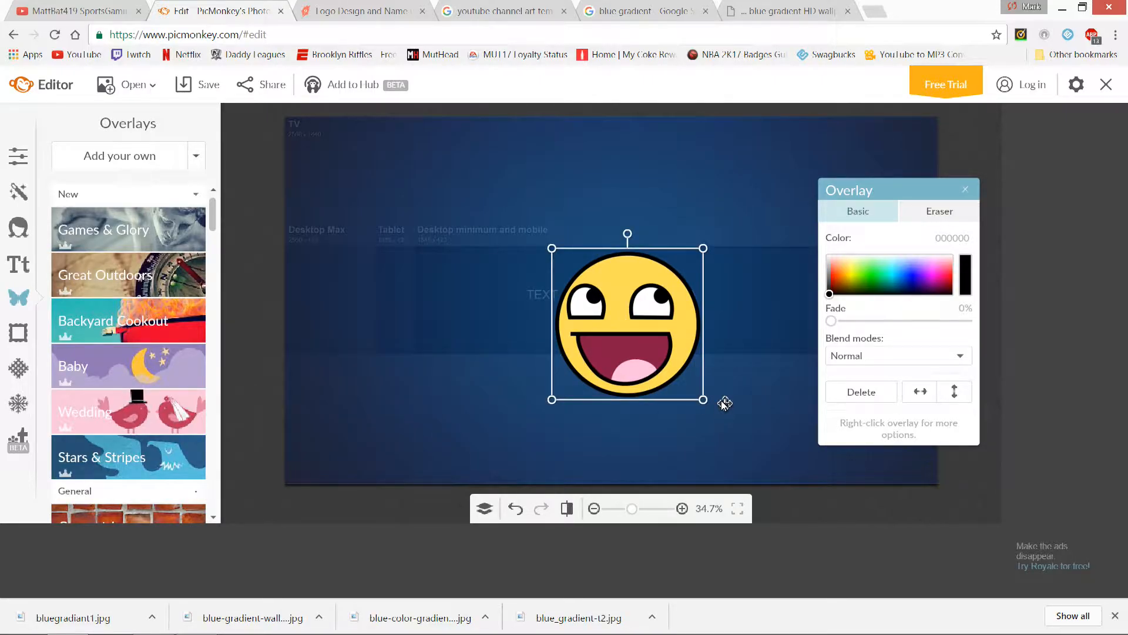
left_click_drag(705, 401, 665, 356)
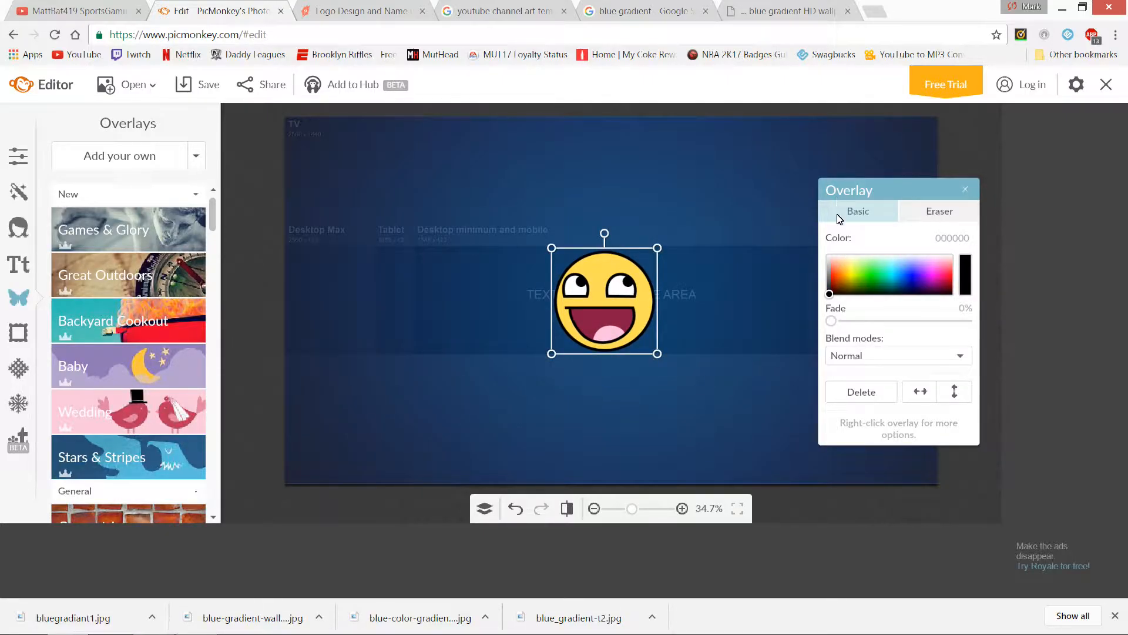
left_click(969, 191)
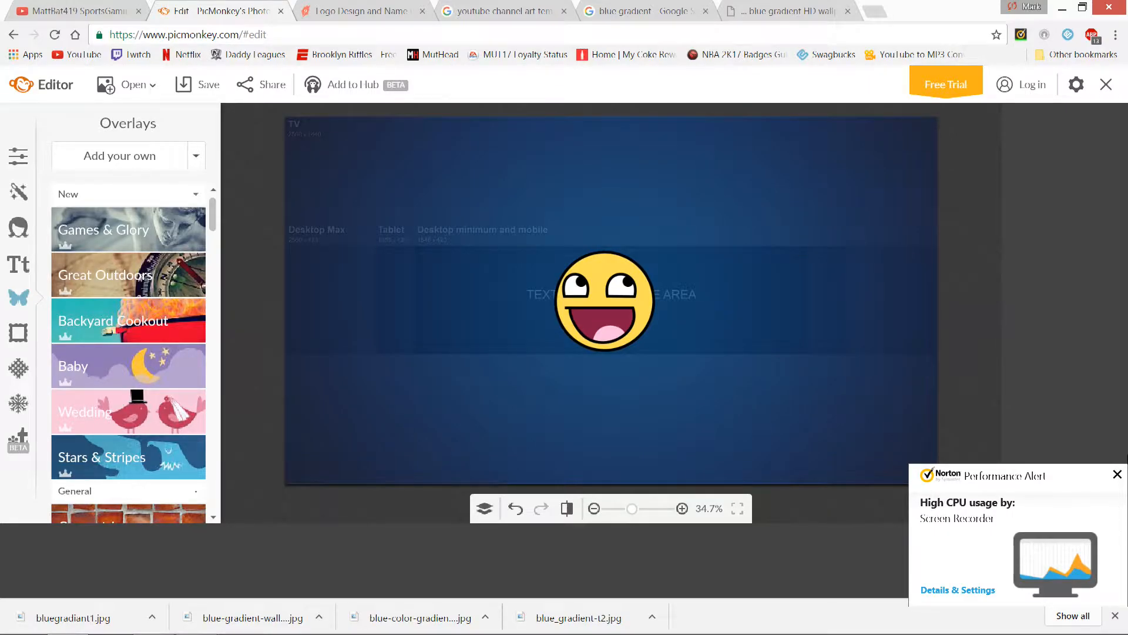
left_click(1117, 474)
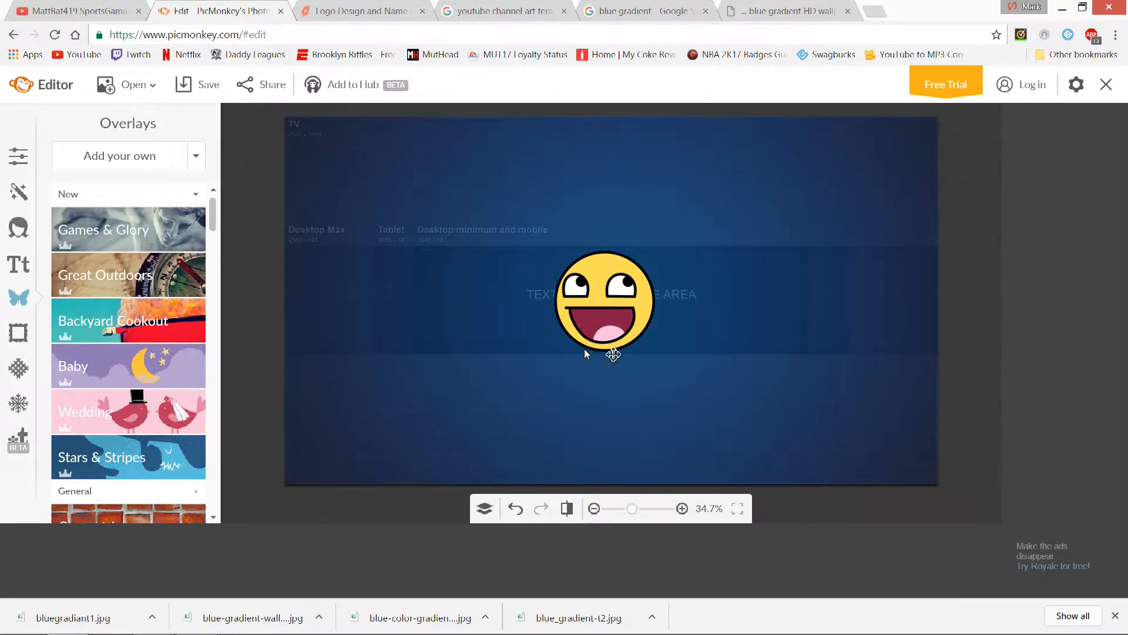
left_click(586, 297)
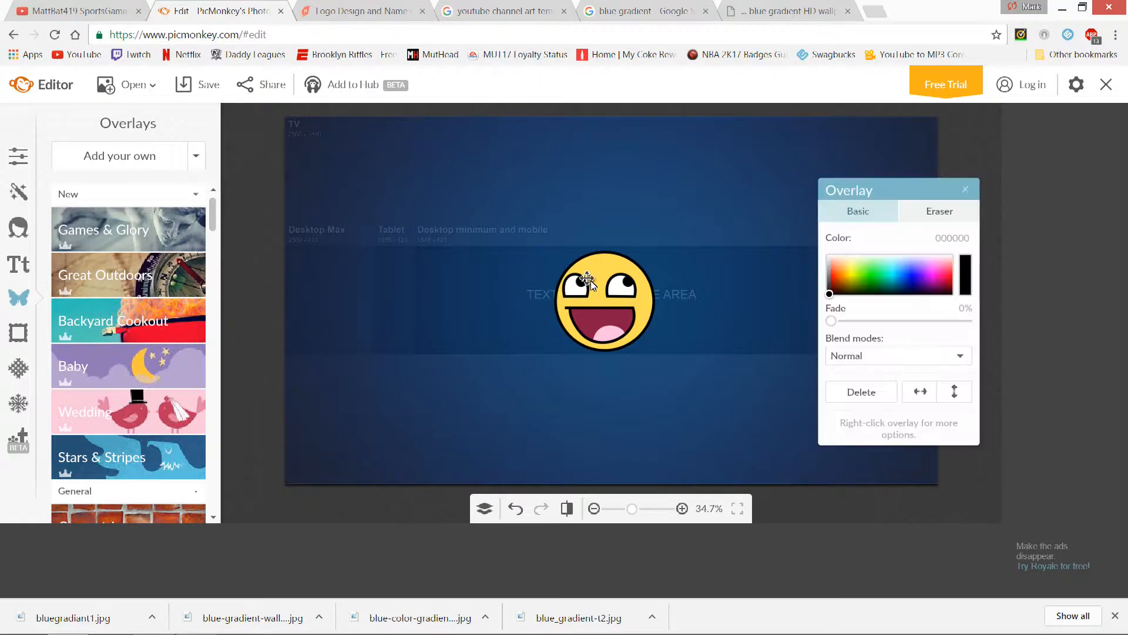
left_click(924, 213)
mouse_move(859, 278)
left_mouse_down()
mouse_move(994, 285)
mouse_move(784, 303)
left_mouse_up()
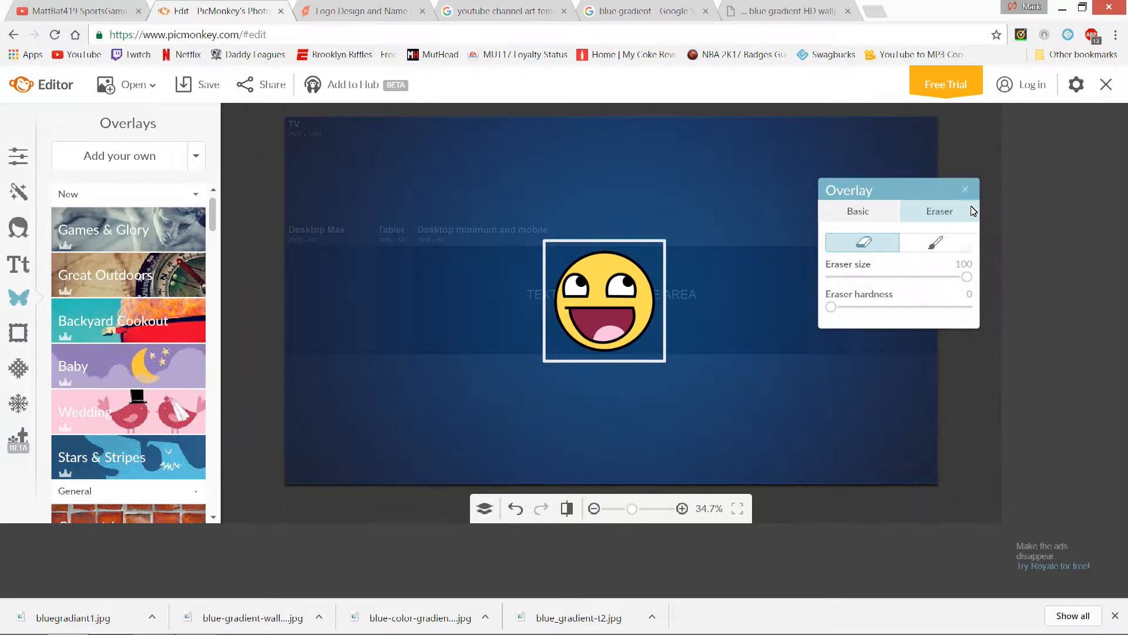
left_click(967, 188)
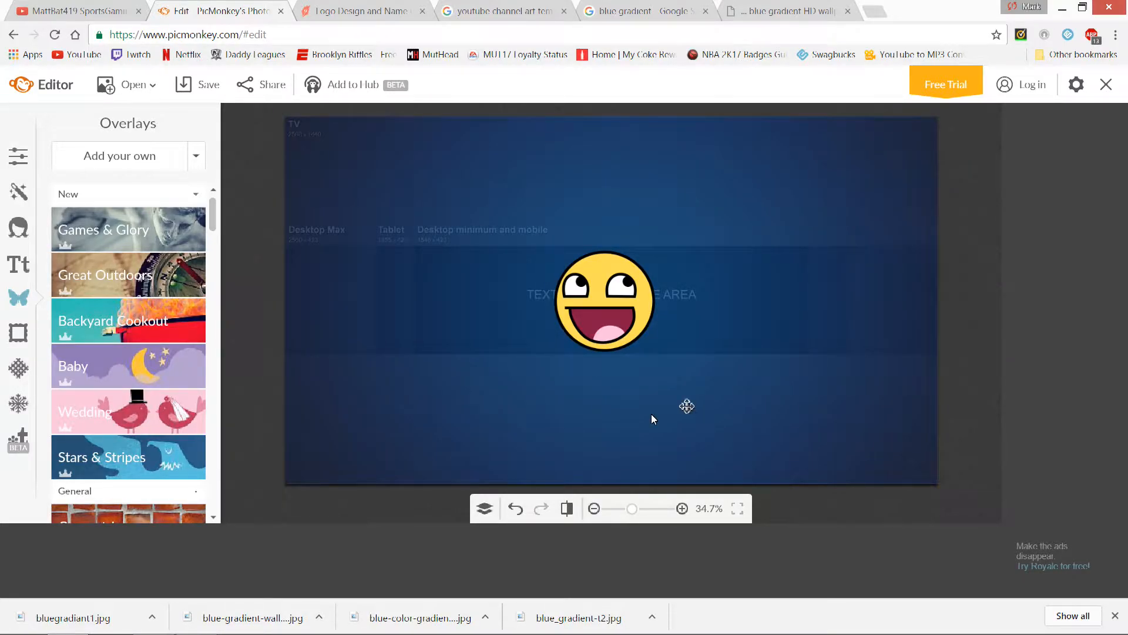
- Erase part of the epic face overlay with the eraser at size 100 and hardness 0
left_click(607, 302)
left_click(939, 211)
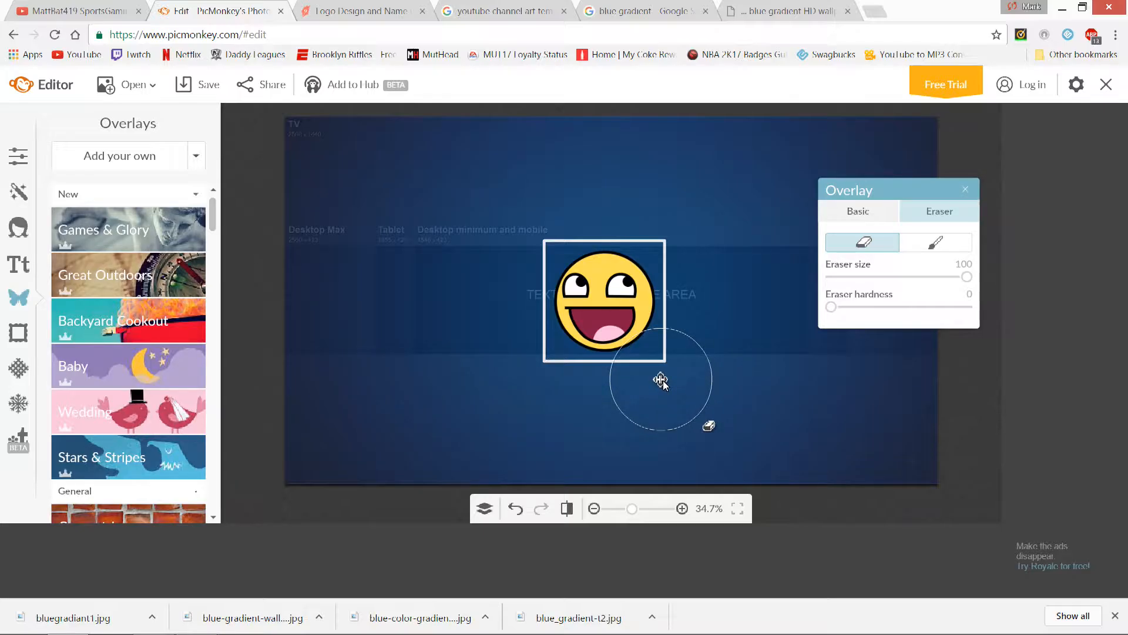
mouse_move(667, 385)
left_mouse_down()
mouse_move(693, 322)
mouse_move(675, 259)
mouse_move(591, 230)
mouse_move(545, 287)
mouse_move(547, 331)
mouse_move(585, 345)
mouse_move(591, 385)
left_mouse_up()
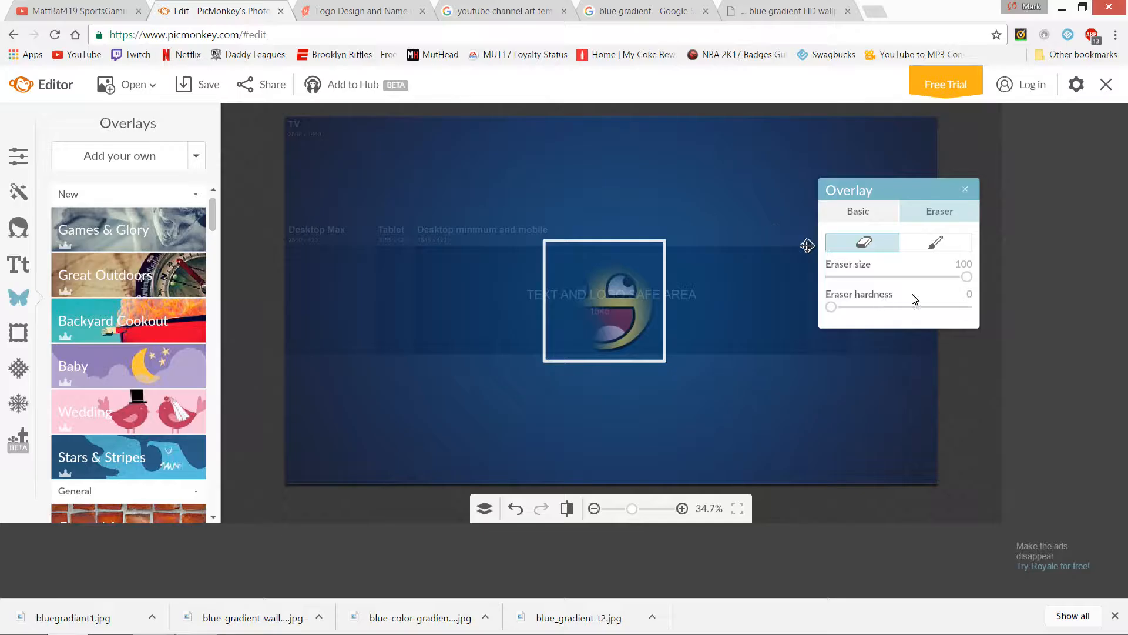
- Paint the erased face back in with the size 100 restore brush, and soften its outer edges with the eraser
left_click(936, 243)
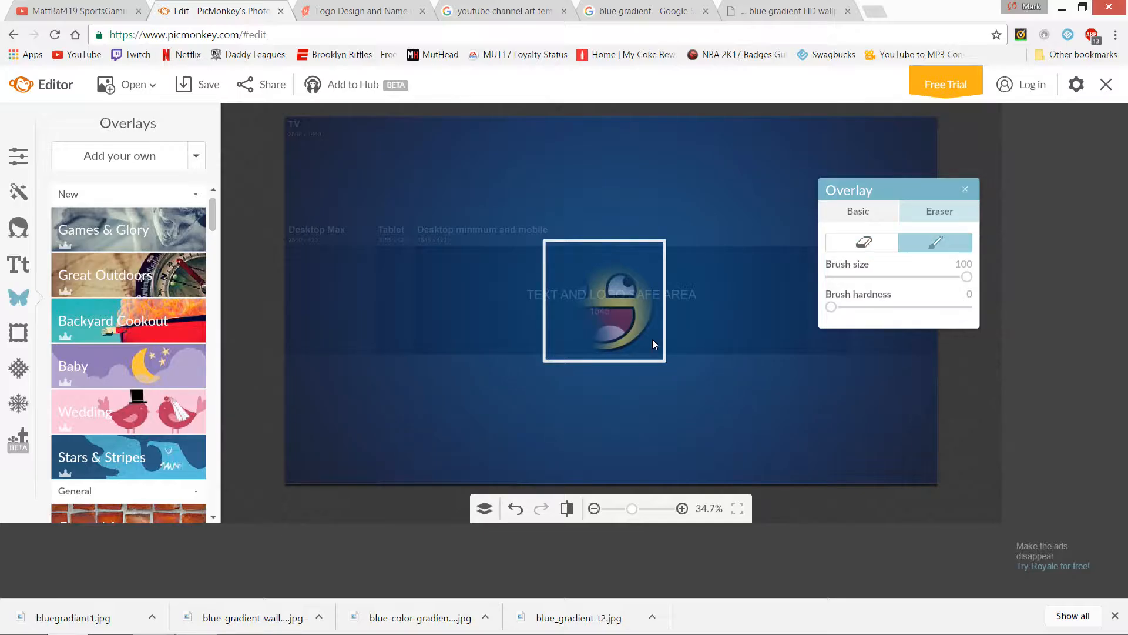
mouse_move(610, 288)
left_mouse_down()
mouse_move(612, 305)
mouse_move(599, 312)
left_mouse_up()
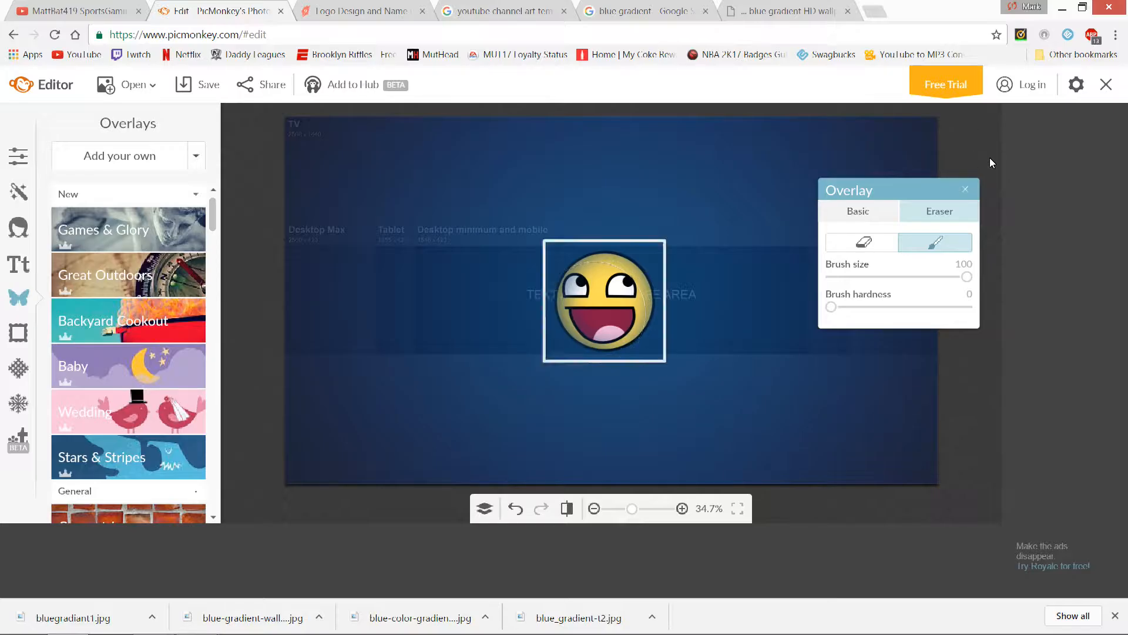
left_click(862, 242)
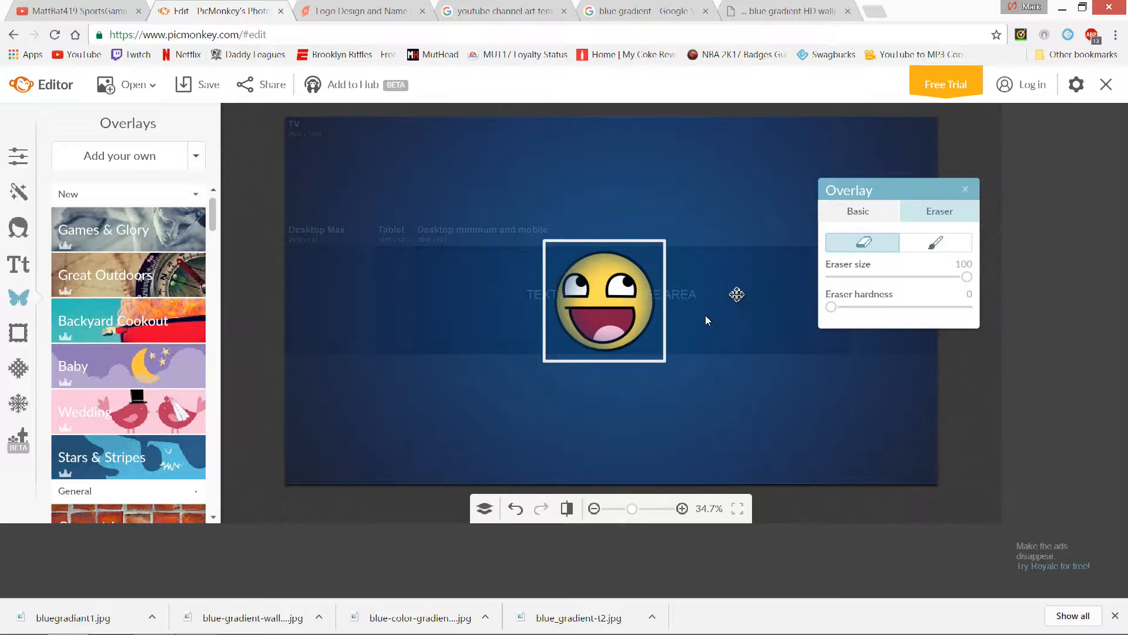
mouse_move(690, 273)
left_mouse_down()
mouse_move(629, 219)
mouse_move(576, 228)
mouse_move(537, 269)
mouse_move(504, 366)
mouse_move(519, 382)
mouse_move(613, 369)
mouse_move(632, 354)
mouse_move(656, 442)
left_mouse_up()
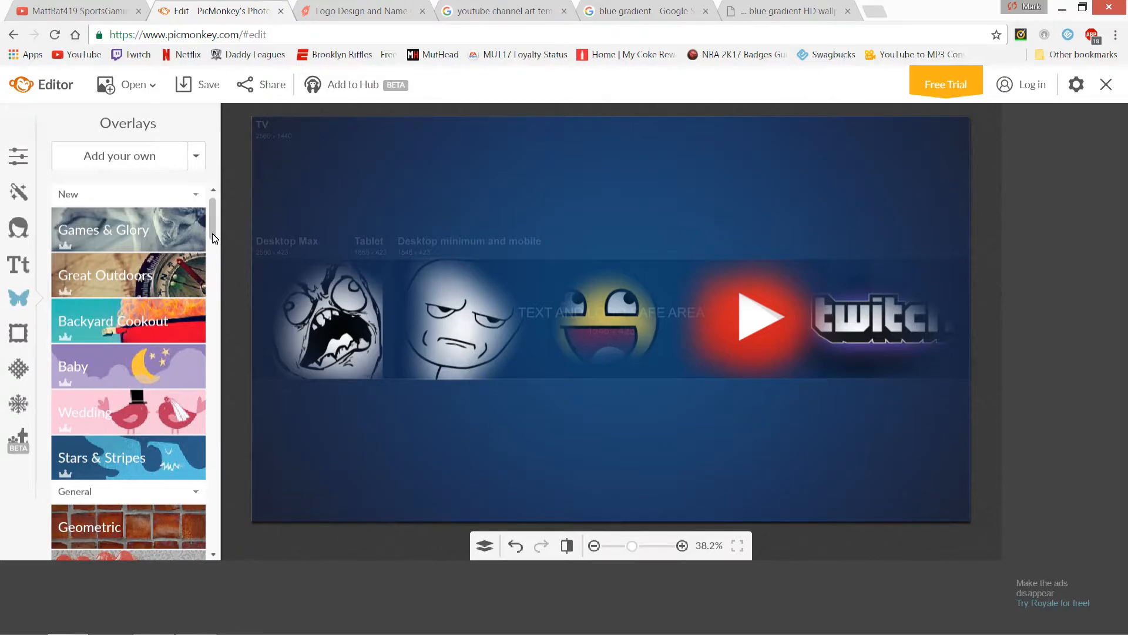
- Add a black rectangle from the Geometric overlays and position it to mask the canvas outside the central band
left_click_drag(212, 228, 210, 255)
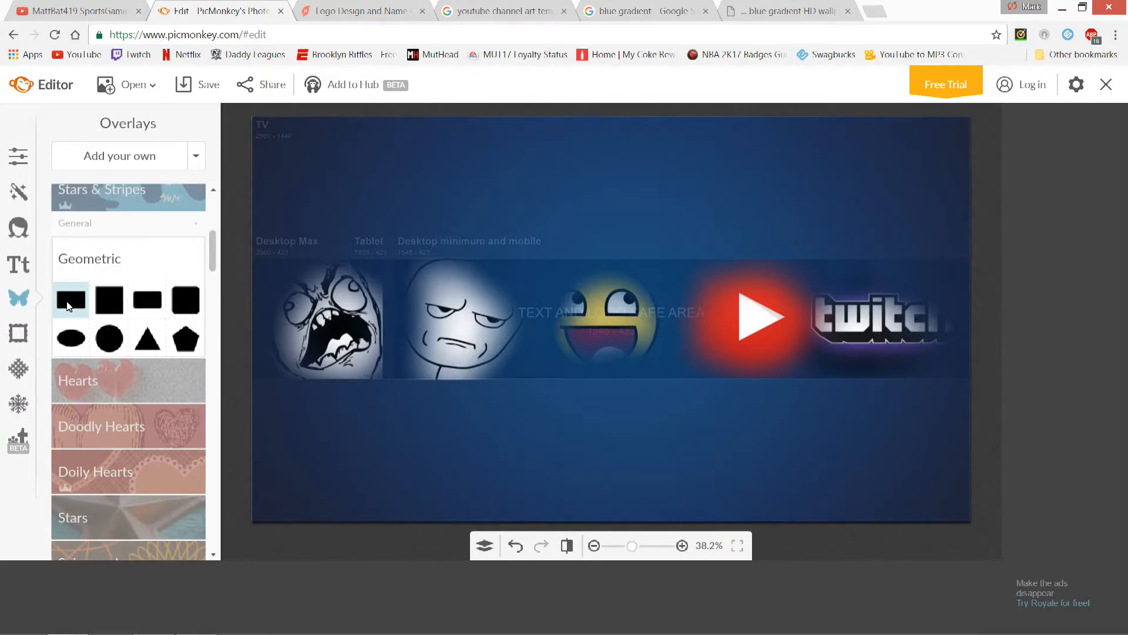
left_click(68, 305)
left_click(663, 189)
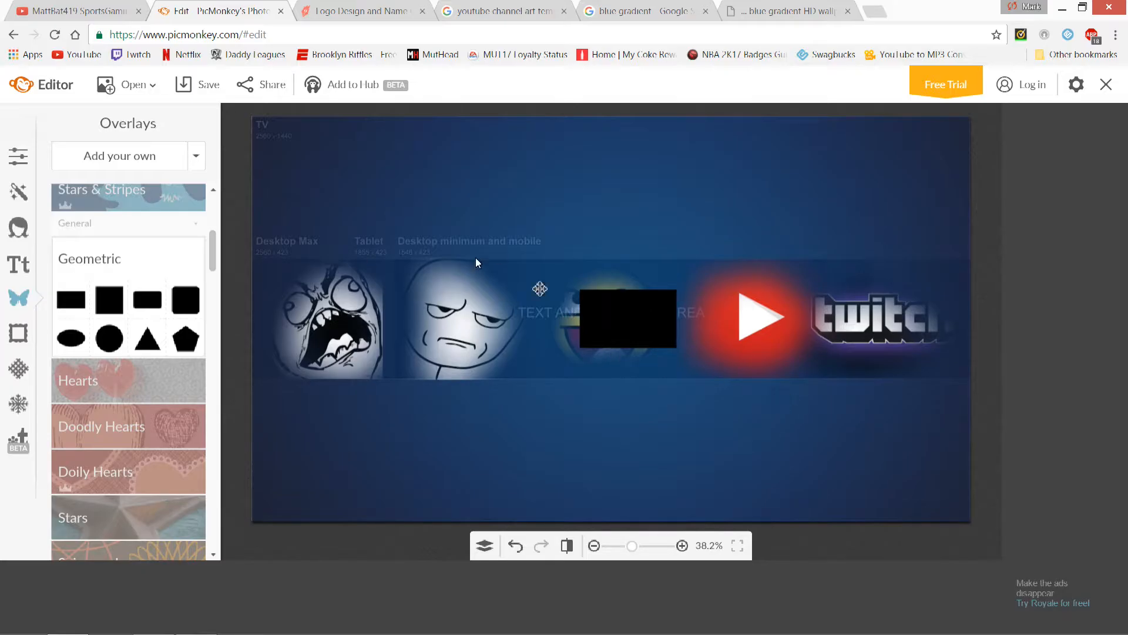
left_click_drag(668, 316, 649, 302)
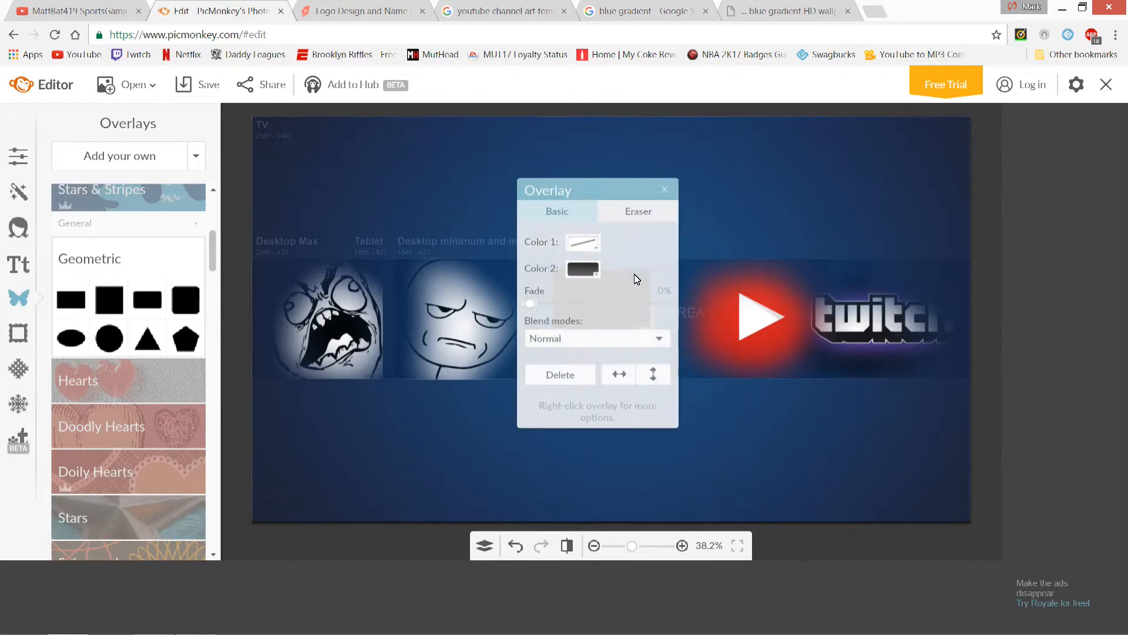
left_click(473, 255)
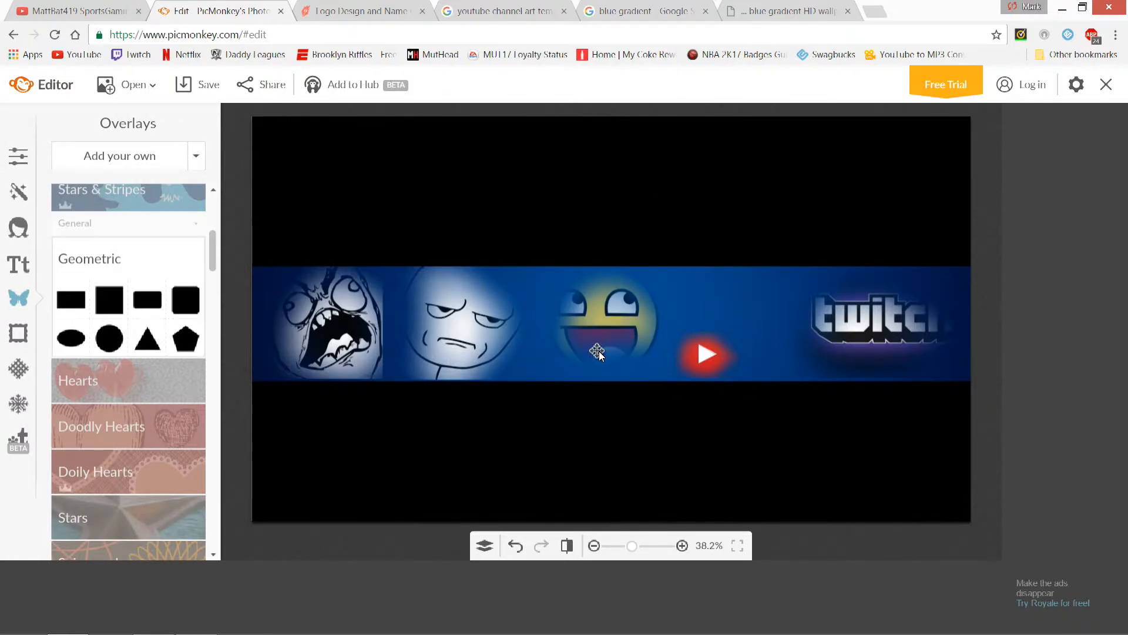
- Switch to the FlamingText site and open the red WROOOM! comic logo design for editing
left_click(359, 12)
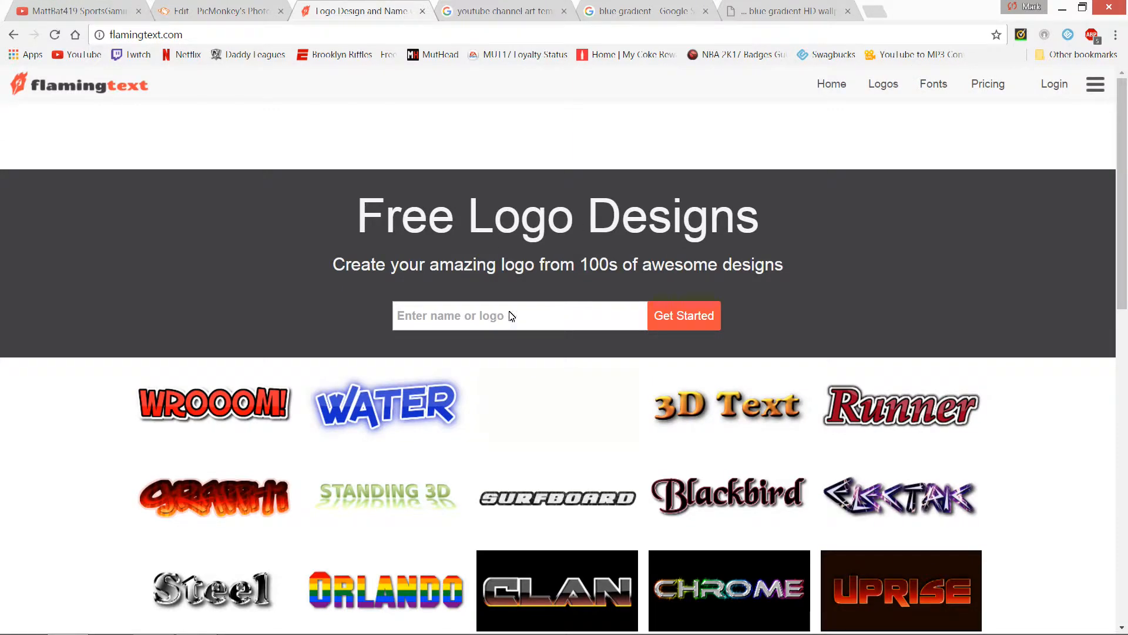
scroll(429, 386, "down", 6)
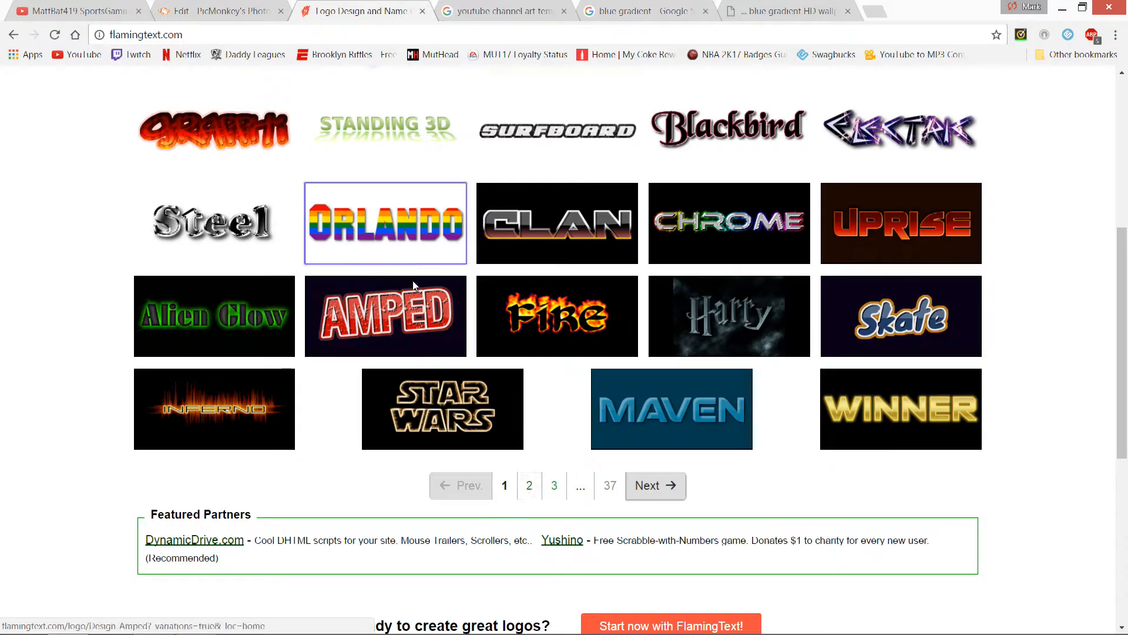
scroll(385, 229, "up", 6)
left_click(269, 402)
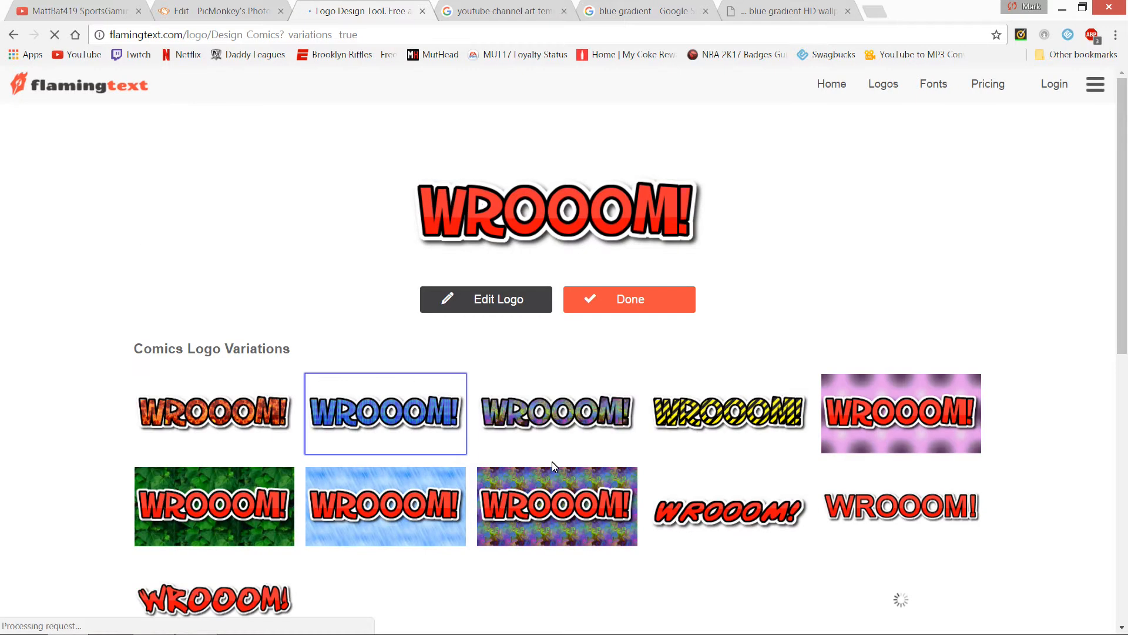
left_click(644, 303)
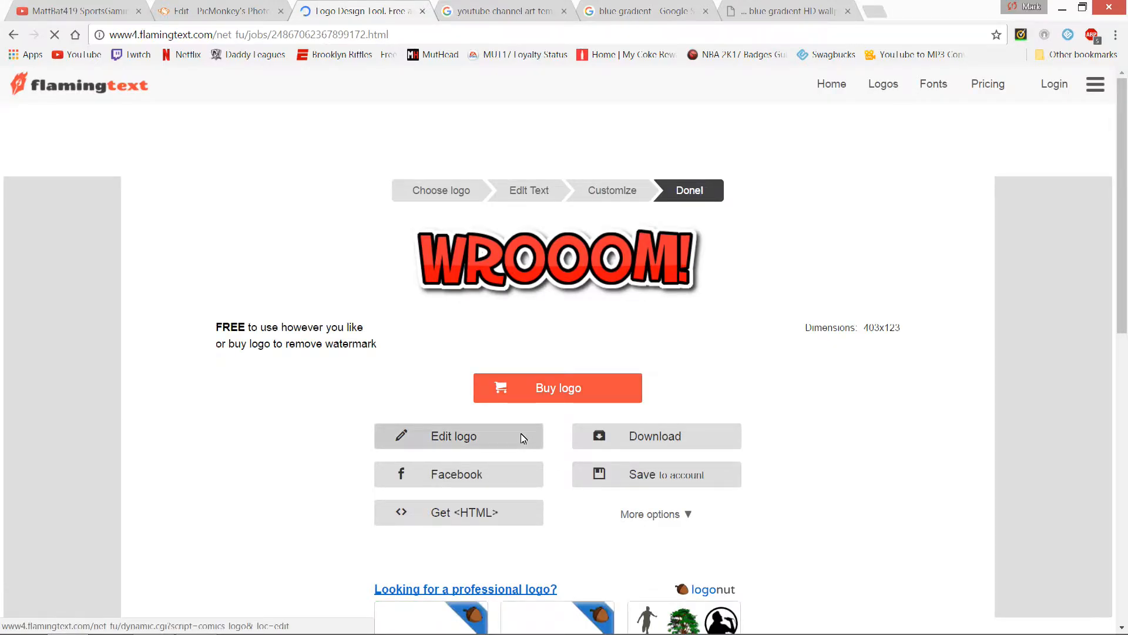
left_click(520, 435)
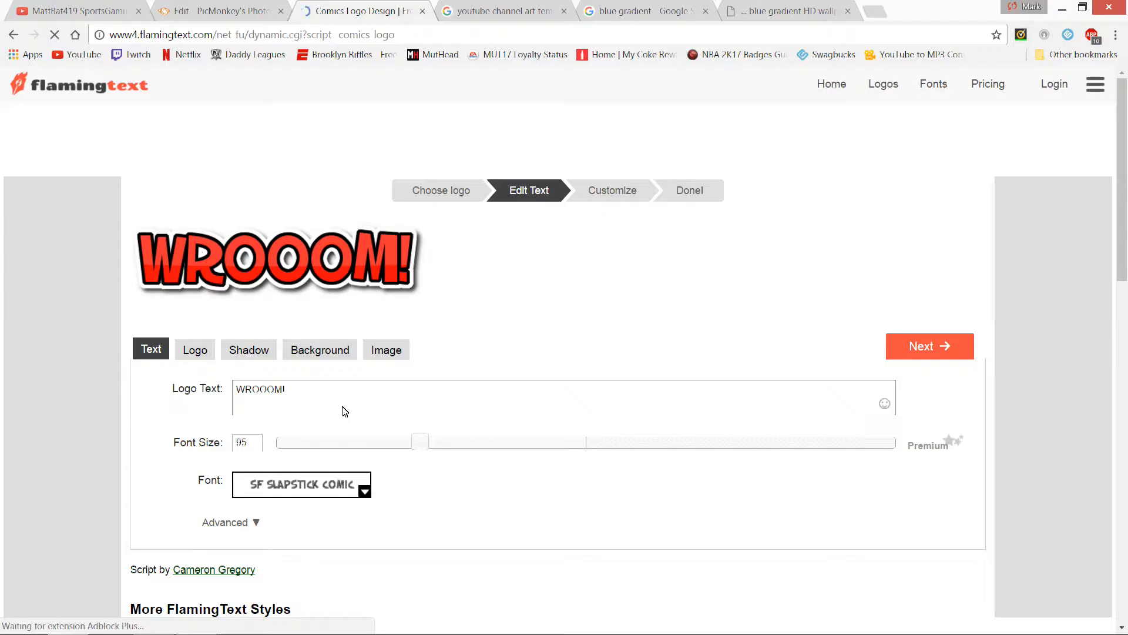
- Replace the logo text with "MattBat419 SportsGaming"
left_click(345, 411)
key("ctrl+a")
key("BackSpace")
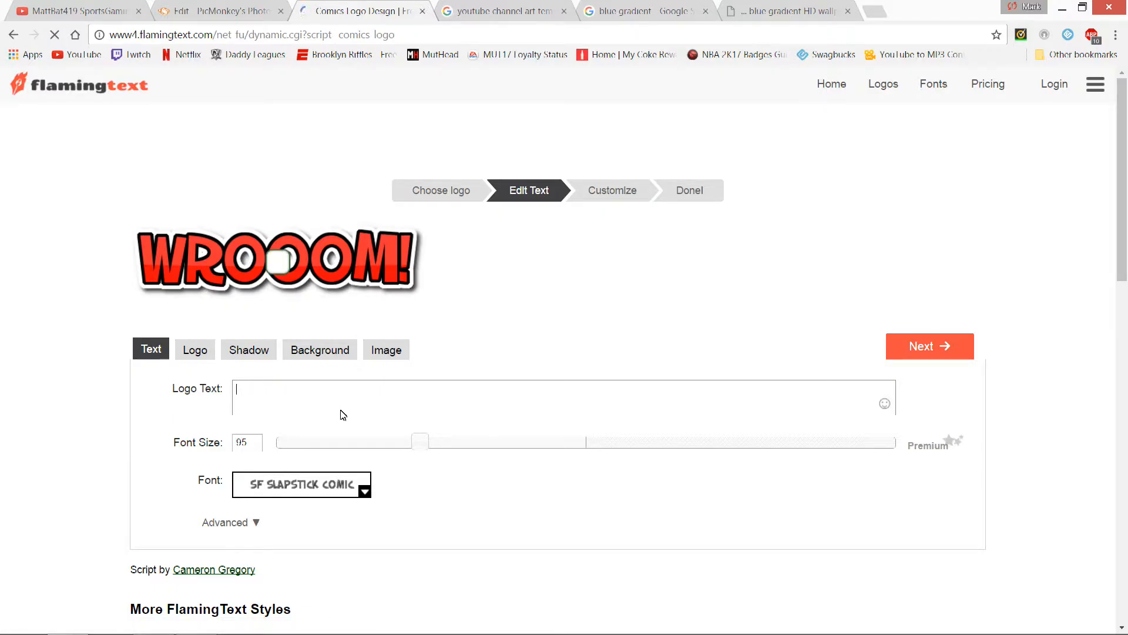
type("Ma")
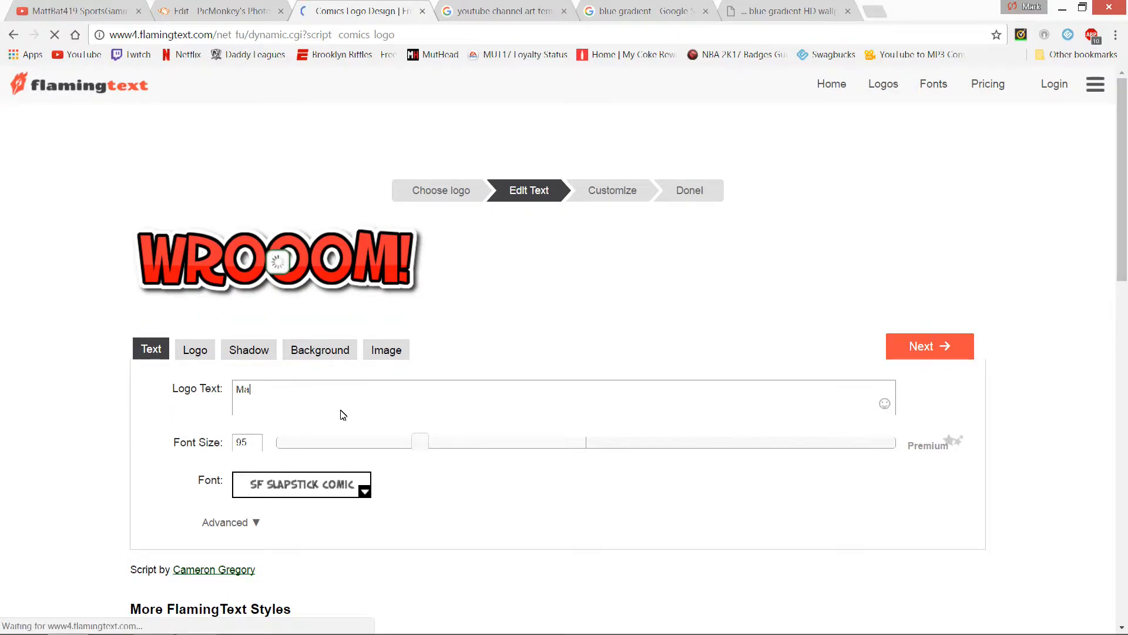
type("ttBat419 SportsGaming")
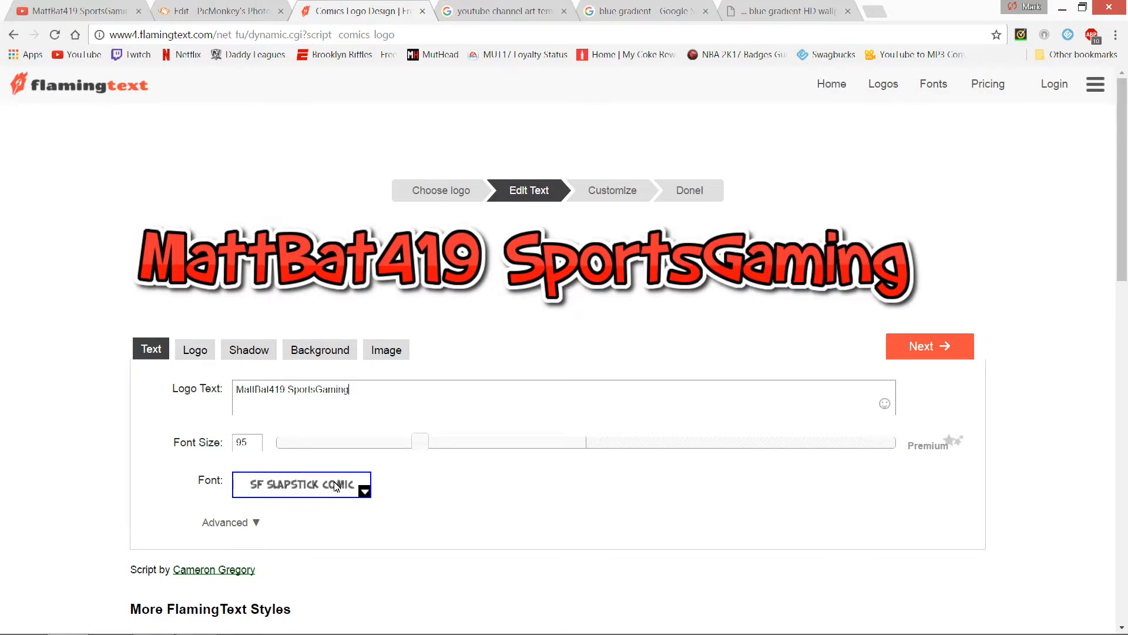
left_click(357, 490)
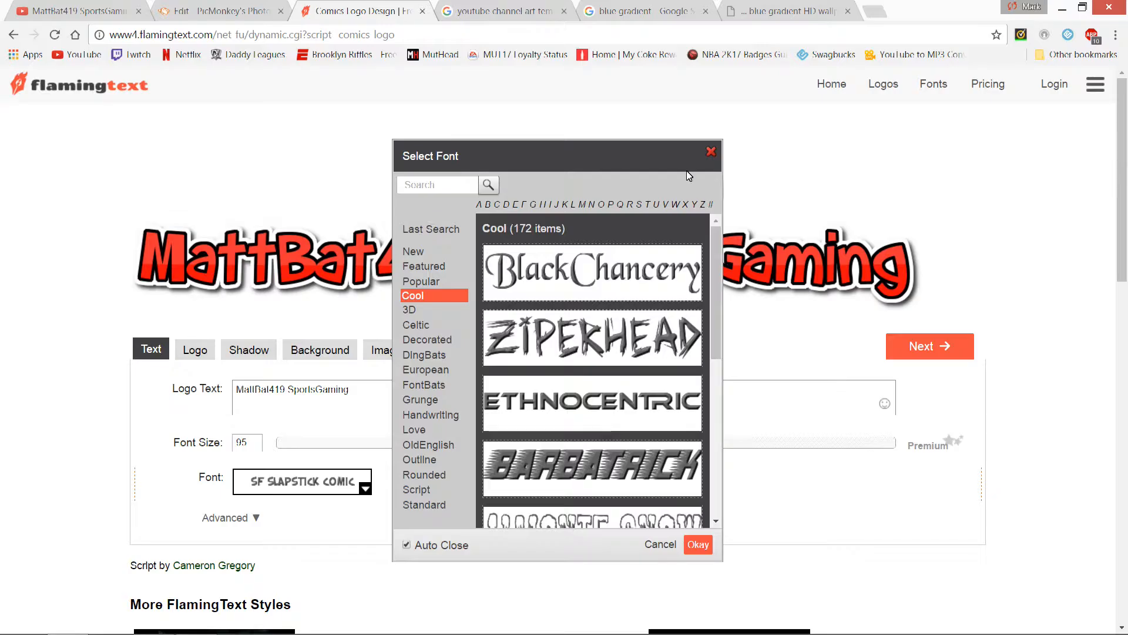
left_click(711, 152)
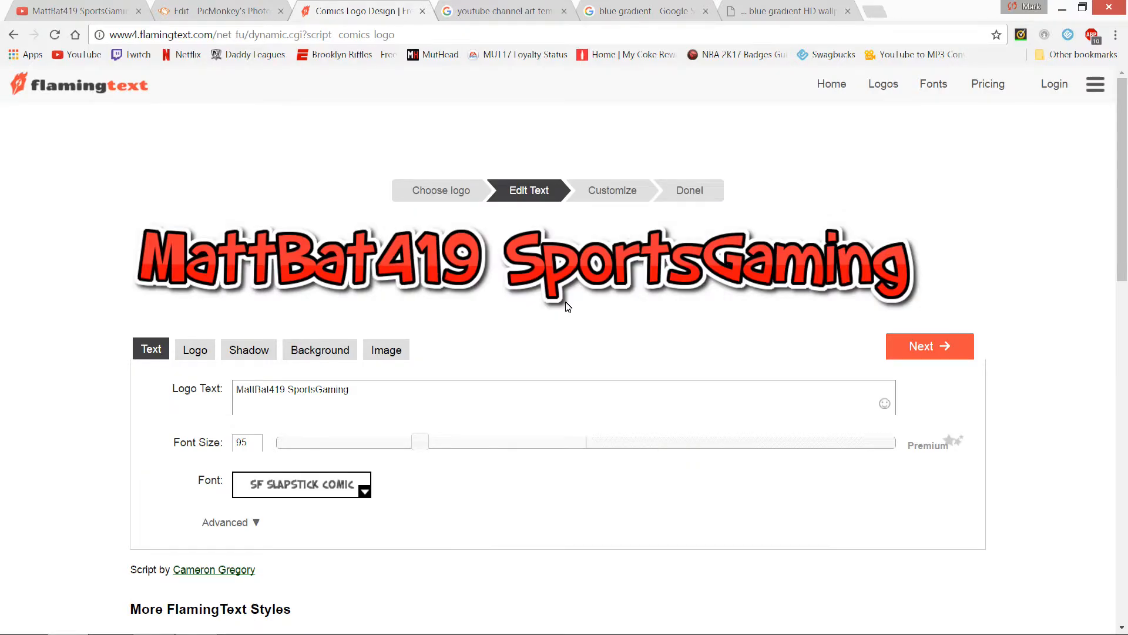
- Make the logo's background transparent and download the finished logo as a PNG
left_click(353, 357)
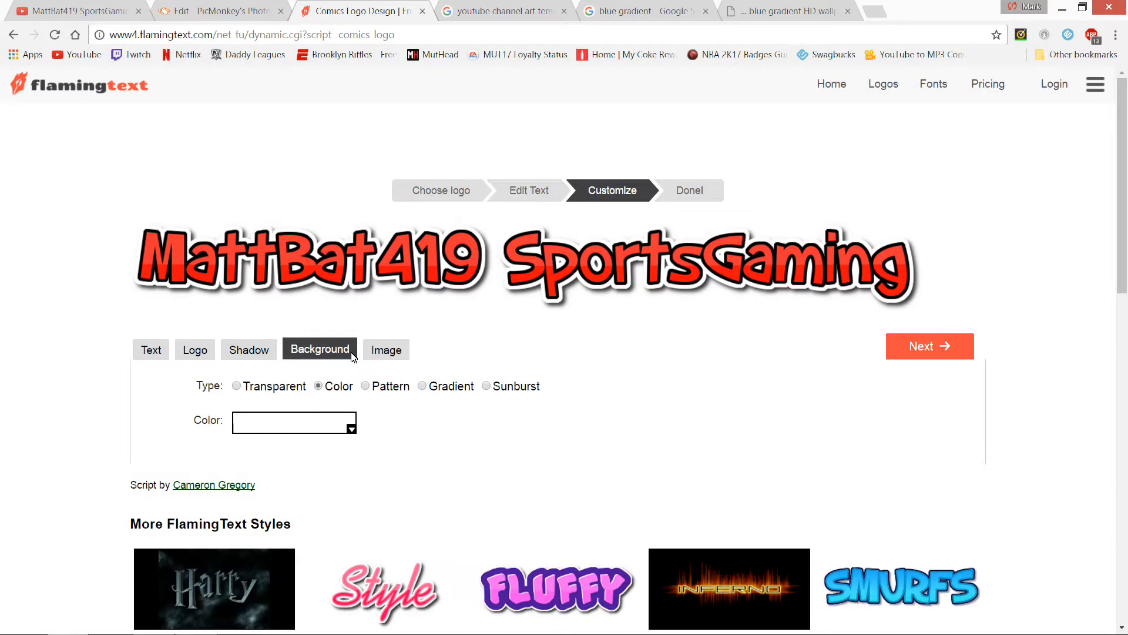
left_click(237, 387)
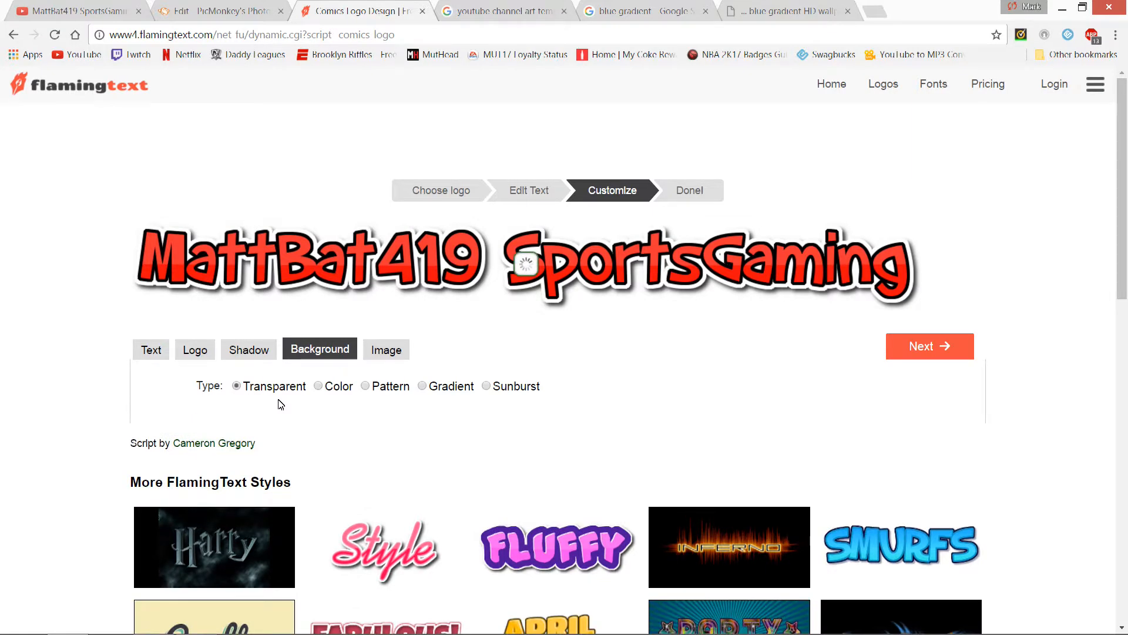
left_click(388, 351)
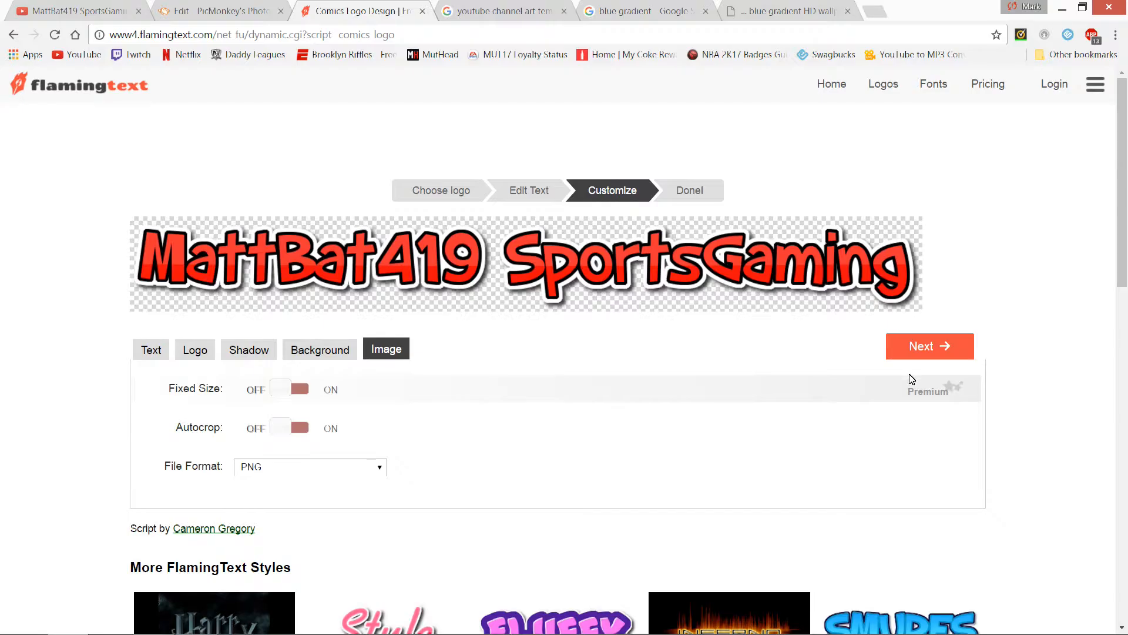
left_click(910, 348)
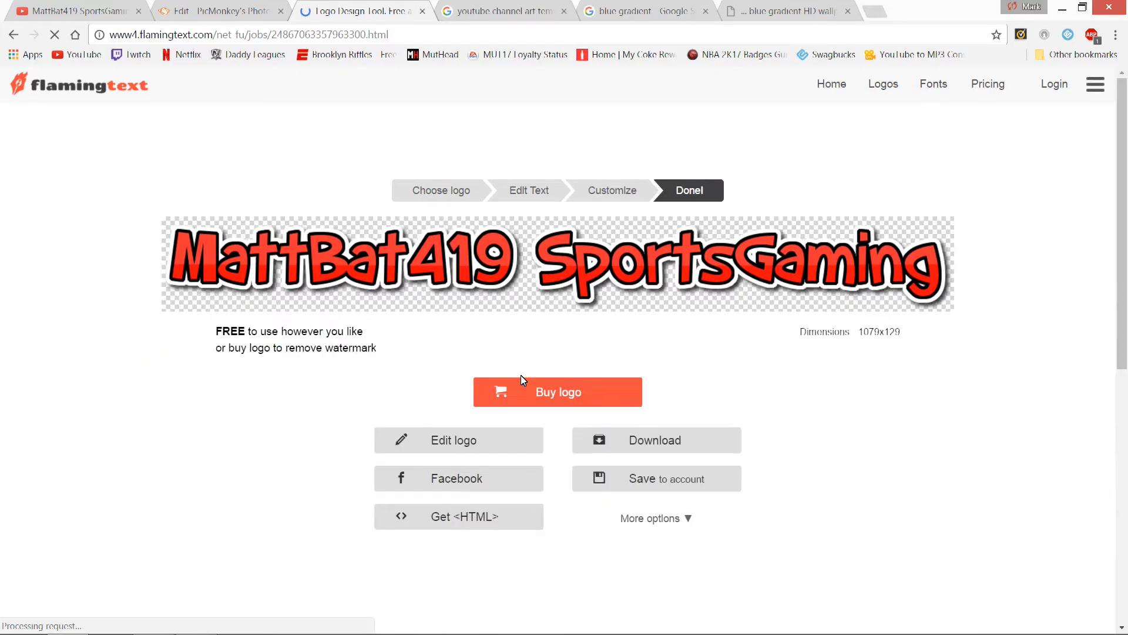
left_click(682, 440)
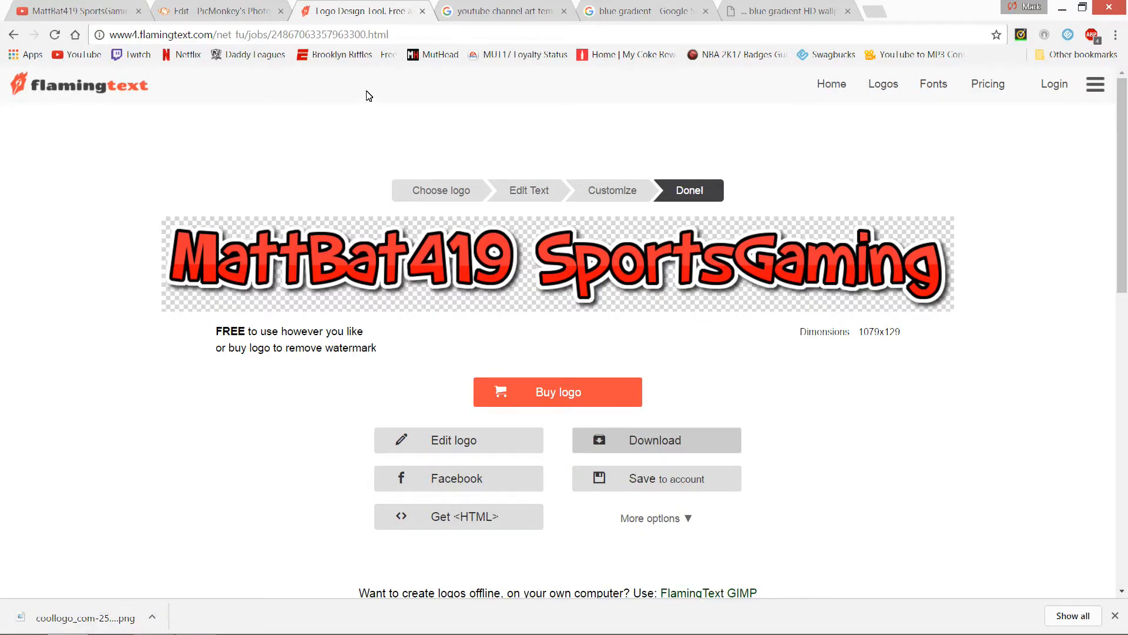
- Switch to PicMonkey and add the brown "MattBat419 SportsGaming" coollogo PNG from the Downloads folder as an overlay
left_click(203, 11)
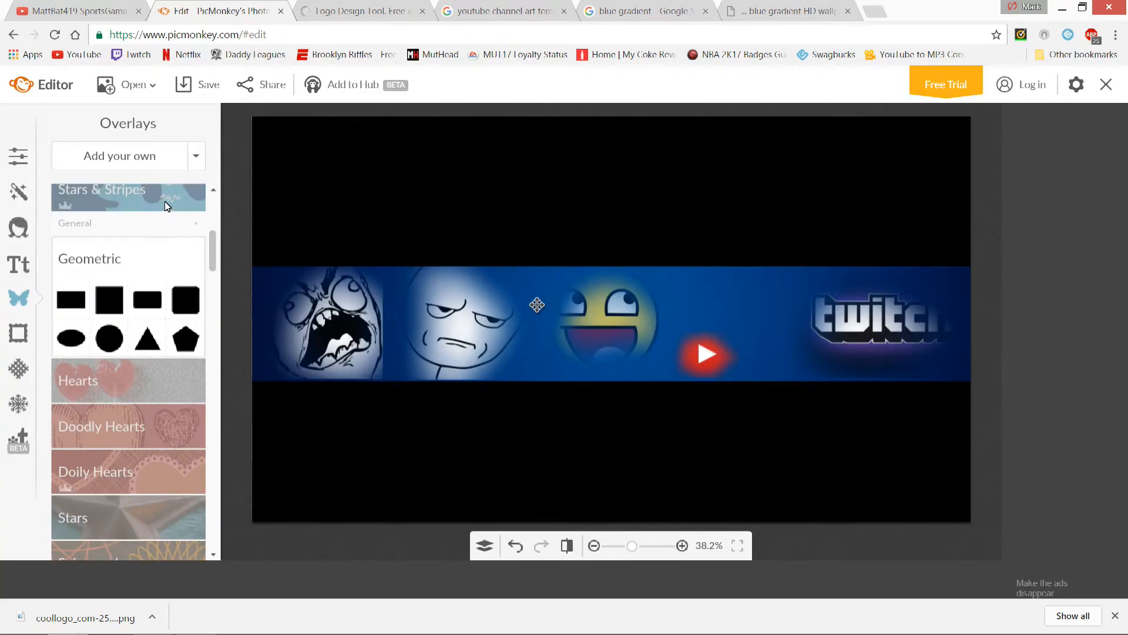
left_click(155, 156)
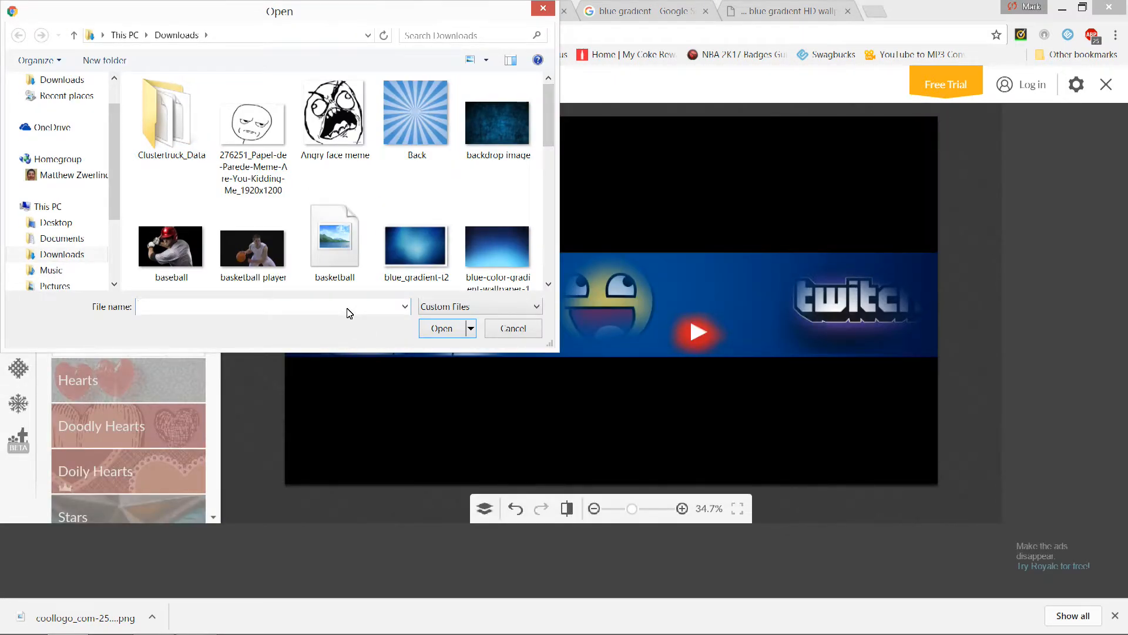
type("cool")
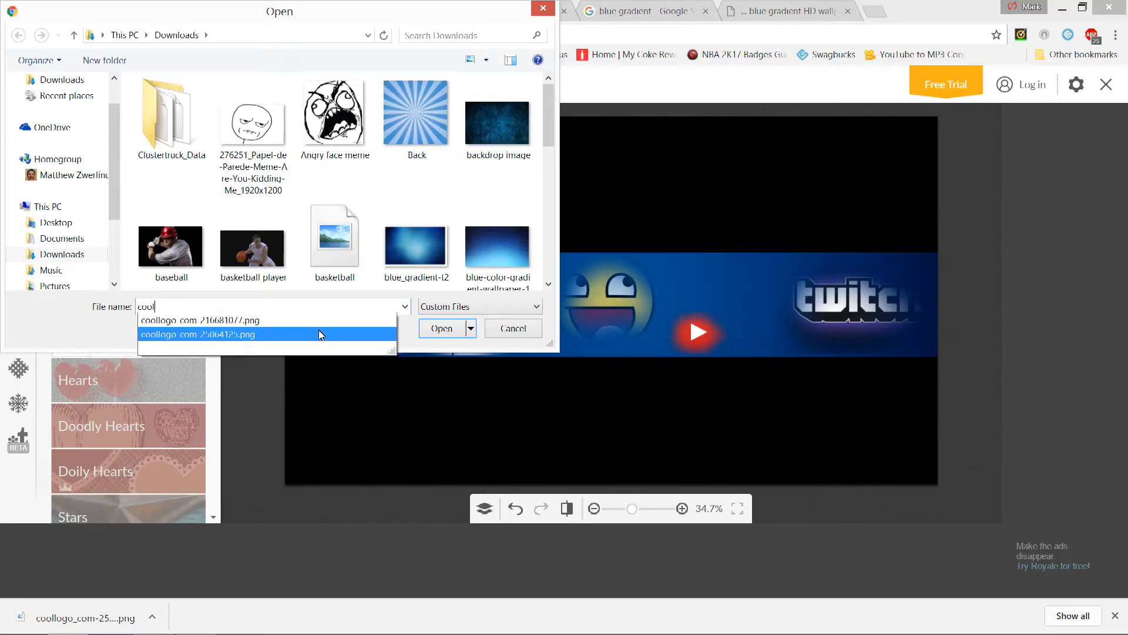
left_click(319, 334)
left_click(442, 328)
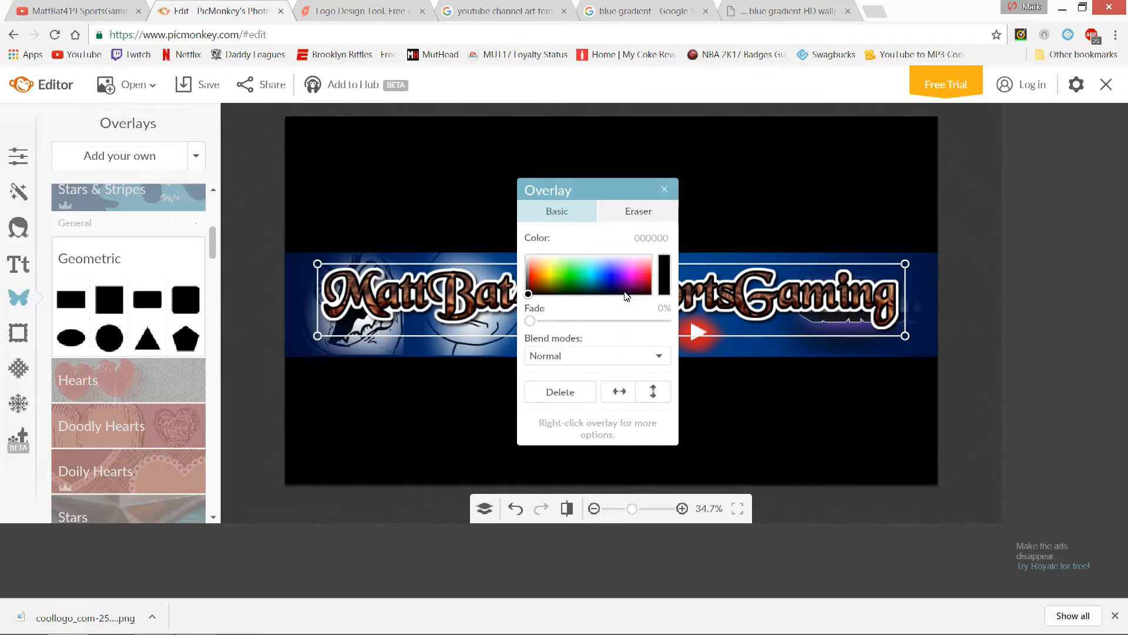
left_click(664, 190)
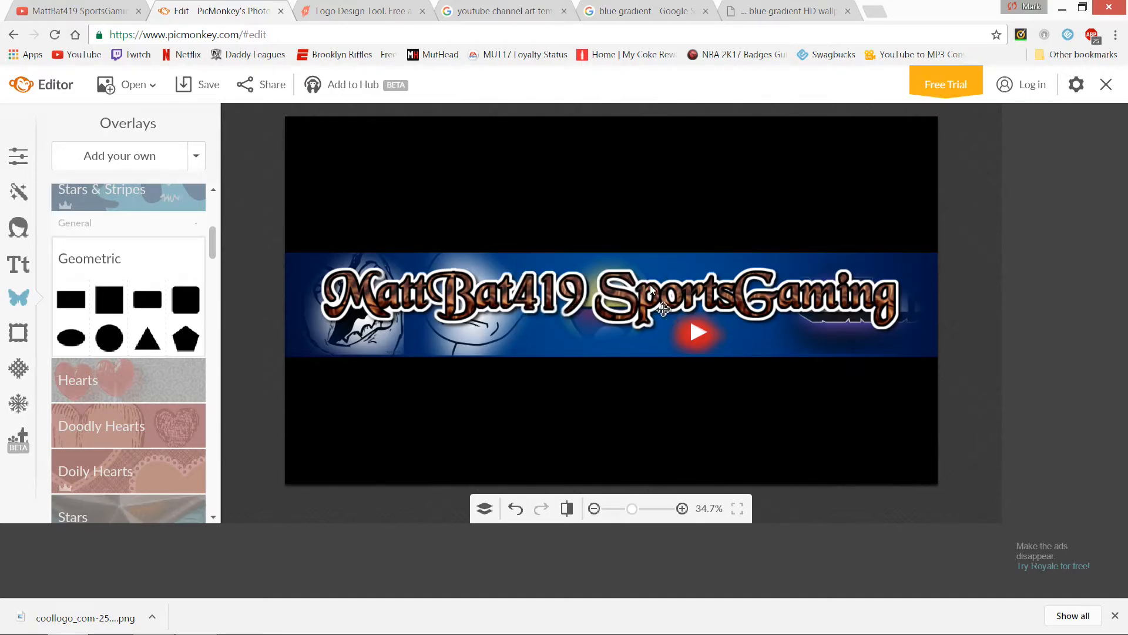
- Move the logo overlay lower within the blue band and shrink it proportionally toward its lower right corner
left_click_drag(648, 283, 652, 299)
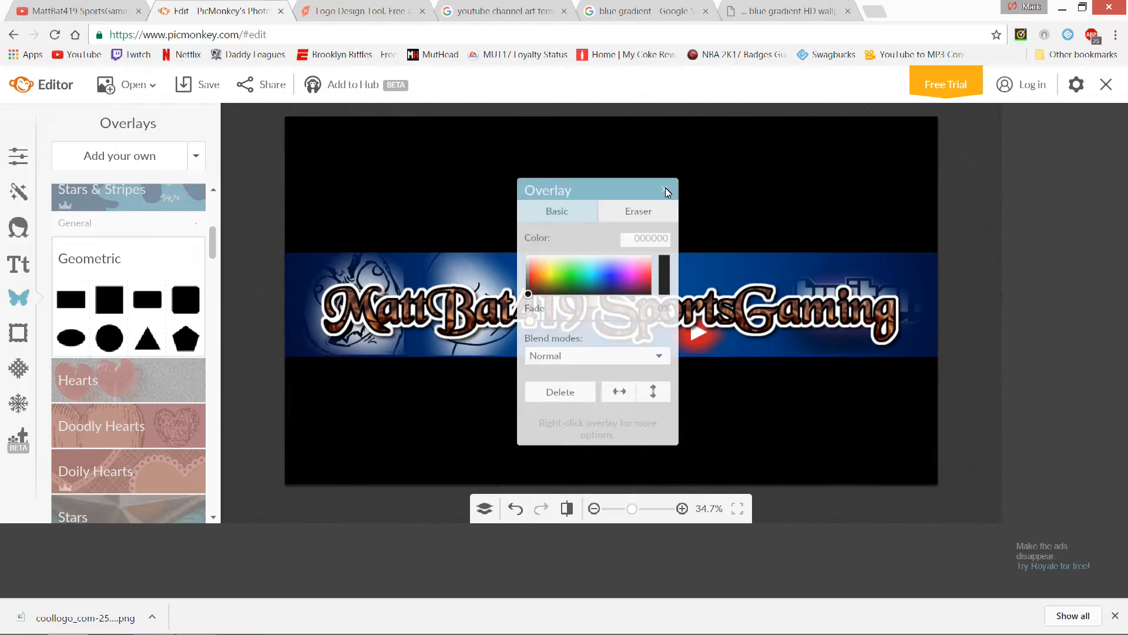
left_click(376, 291)
left_click(330, 258)
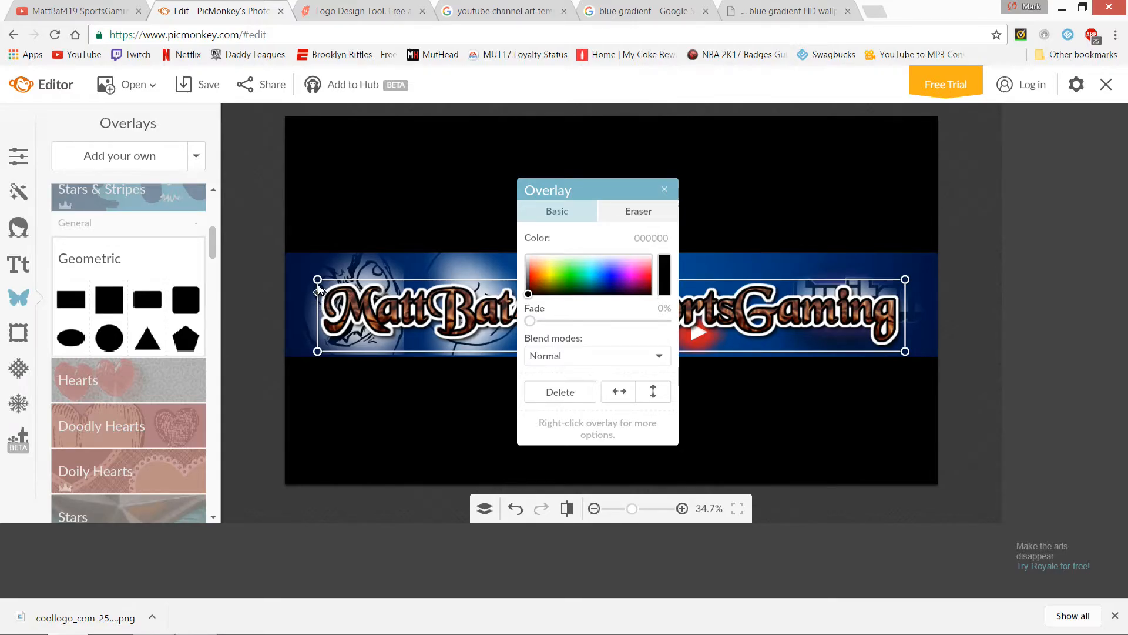
left_click_drag(317, 279, 336, 296)
- Set the logo overlay's fade to 43% and shift it slightly left and up within the blue band
double_click(589, 323)
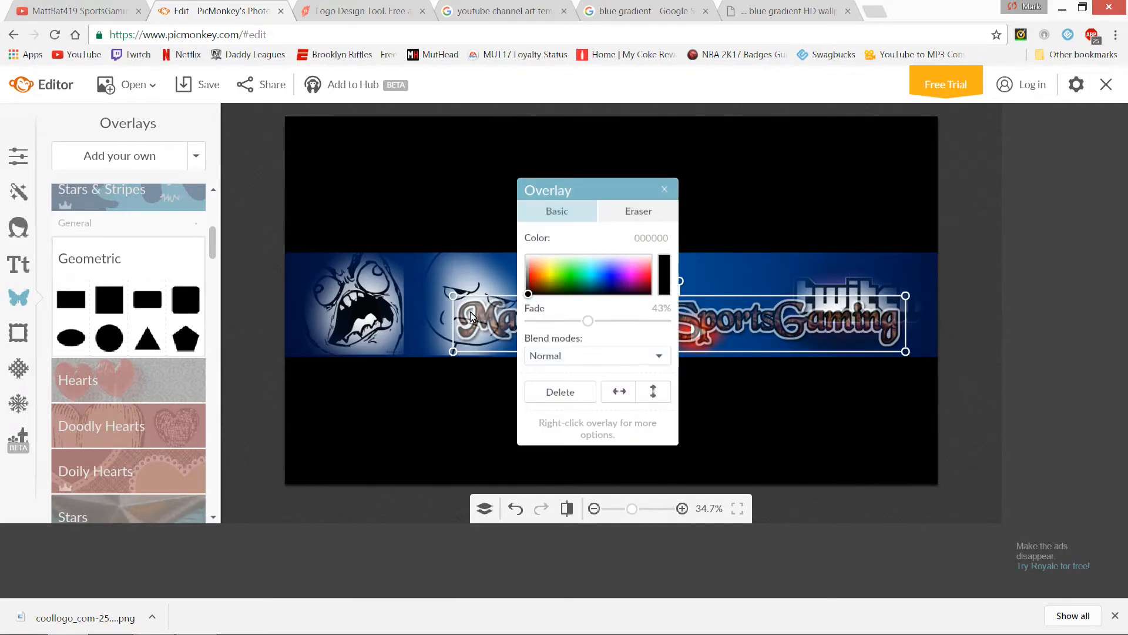
left_click(890, 174)
left_click_drag(725, 316, 704, 307)
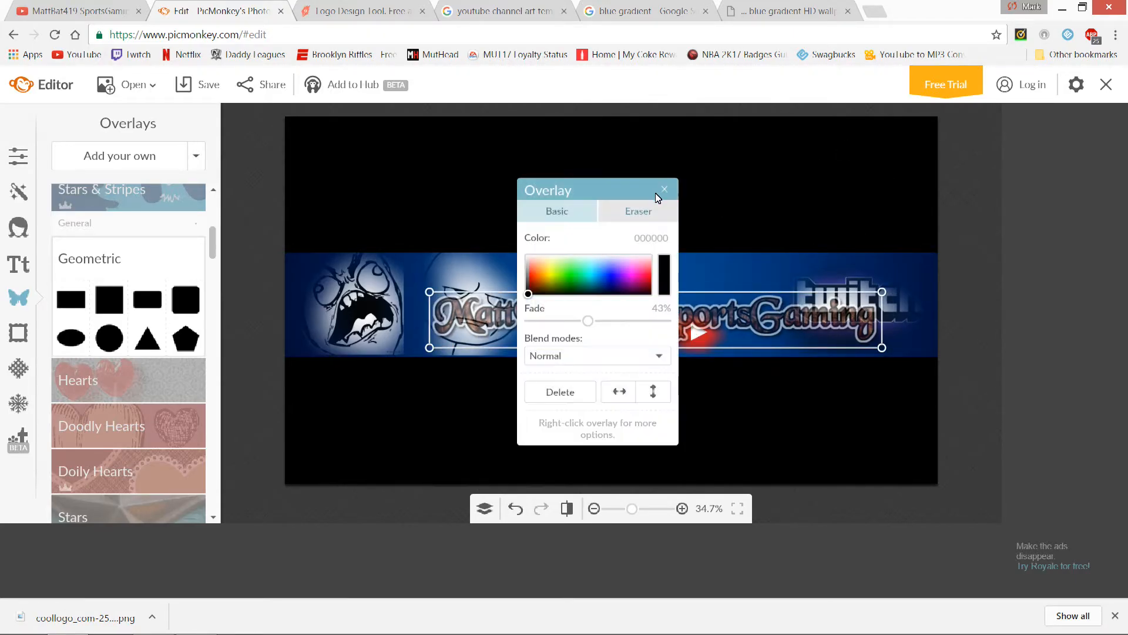
left_click(664, 190)
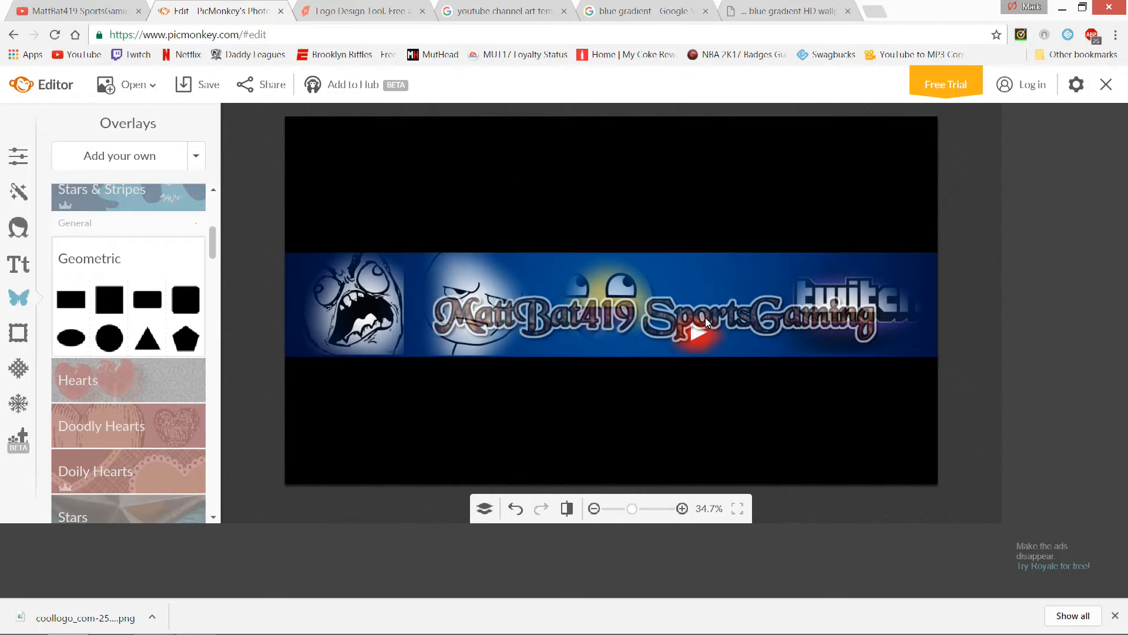
- Save the finished channel art to the Downloads folder as the JPEG channel-art-template-fireworks
left_click(186, 88)
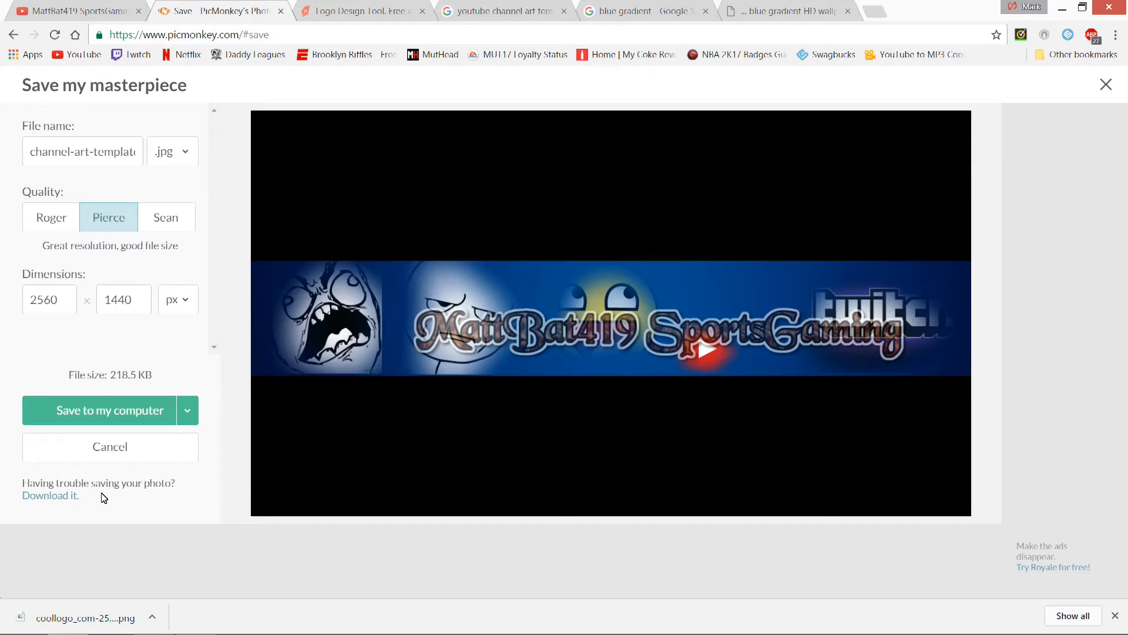
left_click(120, 406)
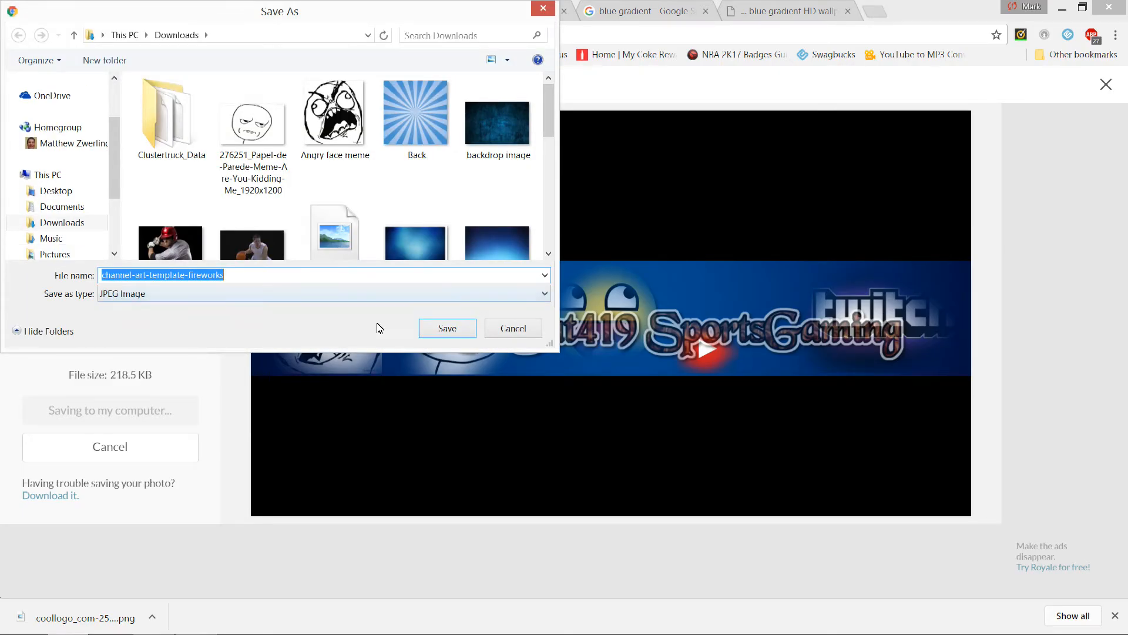
left_click(465, 330)
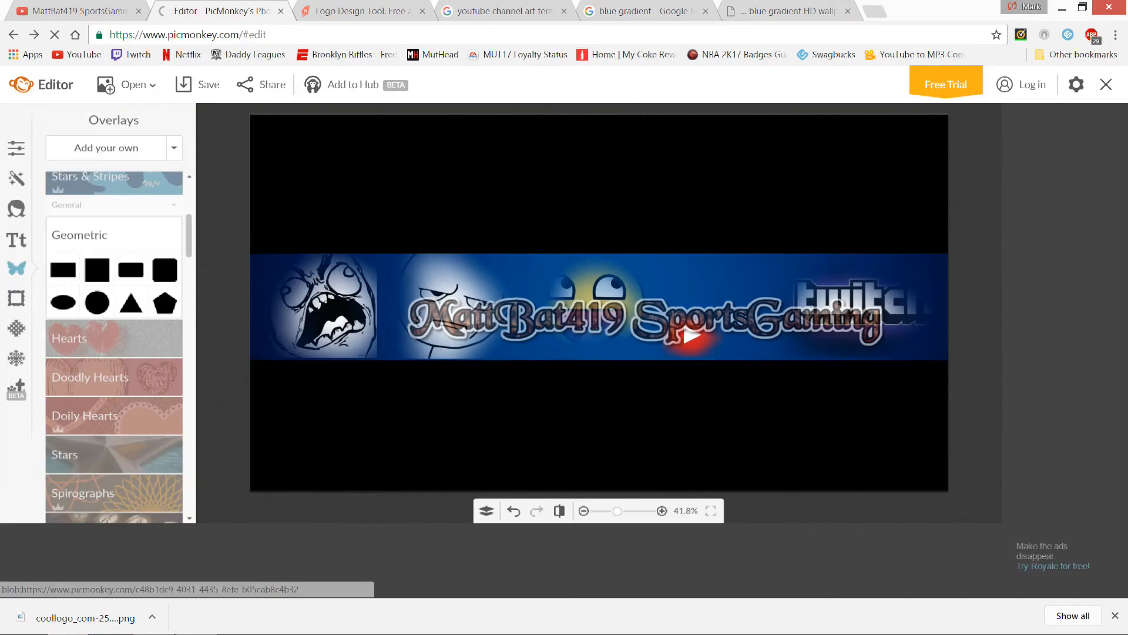
- Switch to the YouTube channel page and start choosing a photo from the computer as new channel art
left_click(81, 10)
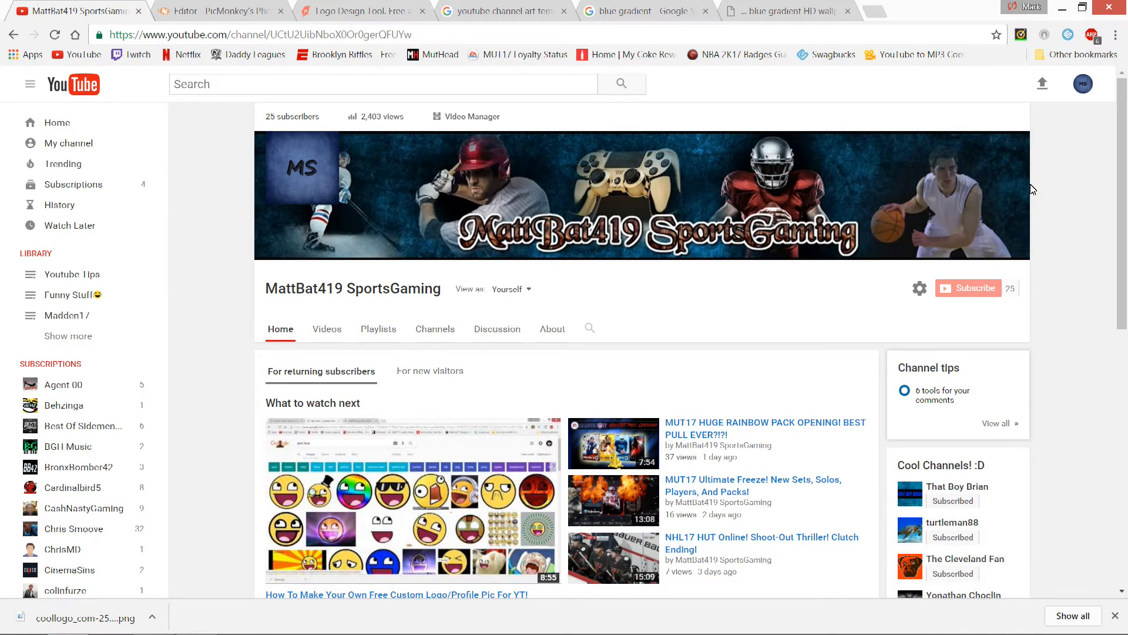
left_click(1017, 143)
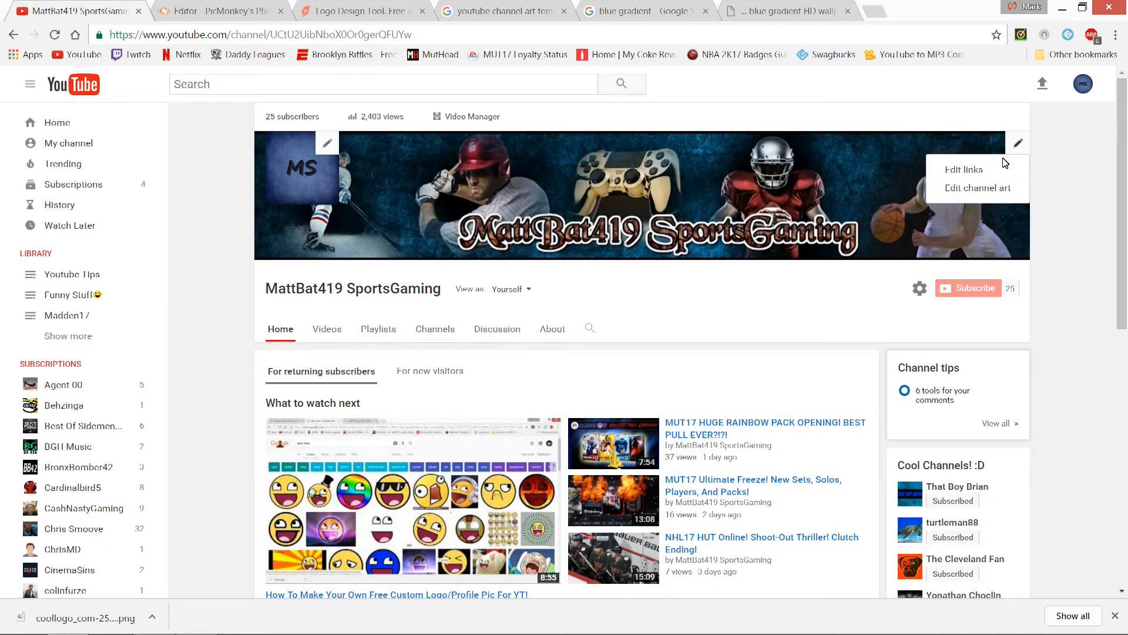
left_click(991, 186)
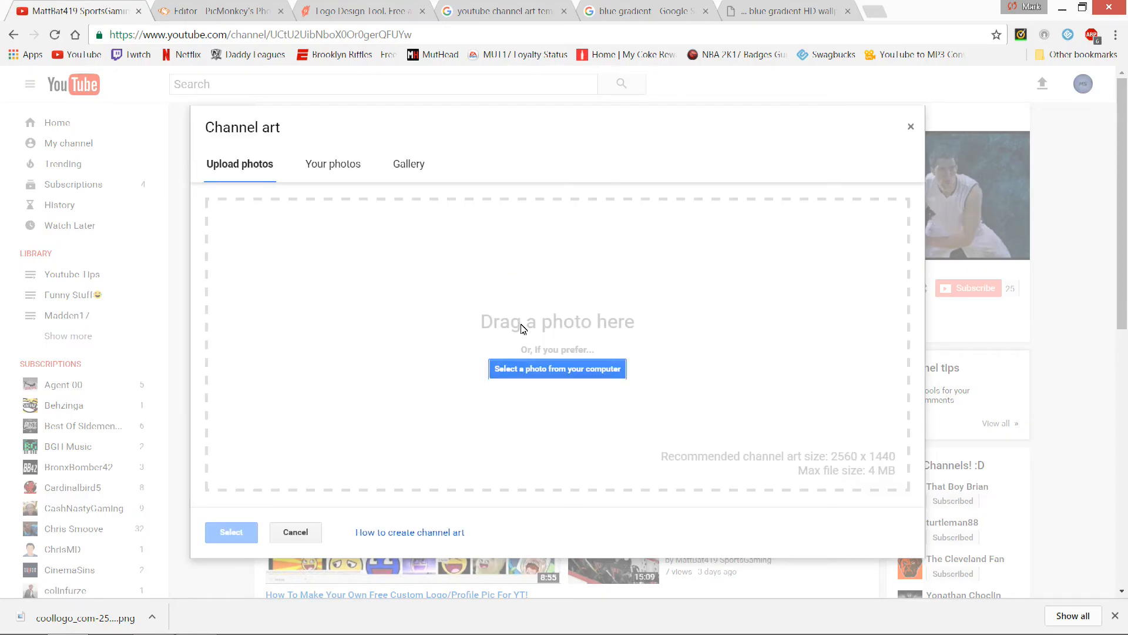
left_click(546, 374)
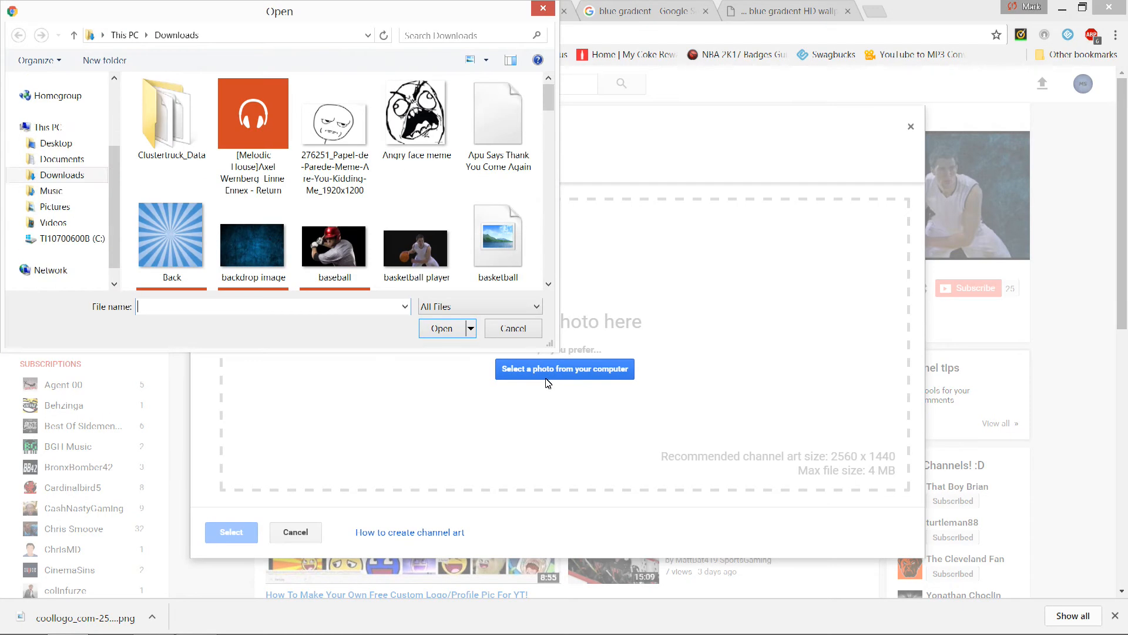
- Upload the blue channel-art-template-fireworks image to preview it on desktop, TV and mobile, and close the preview without applying it
scroll(546, 130, "down", 3)
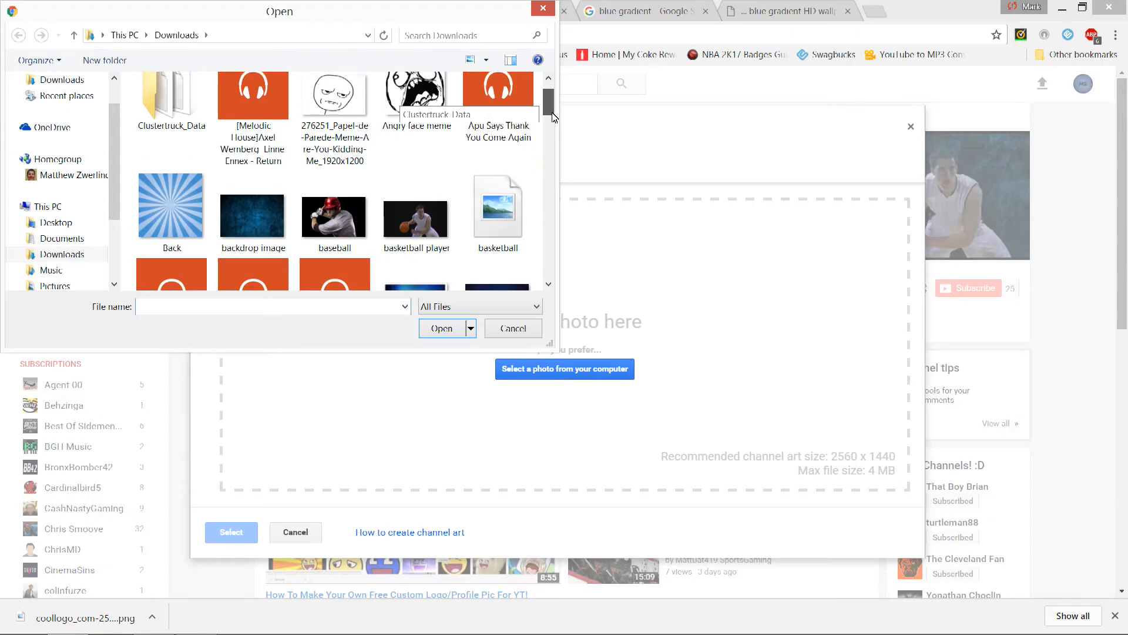
scroll(550, 166, "down", 5)
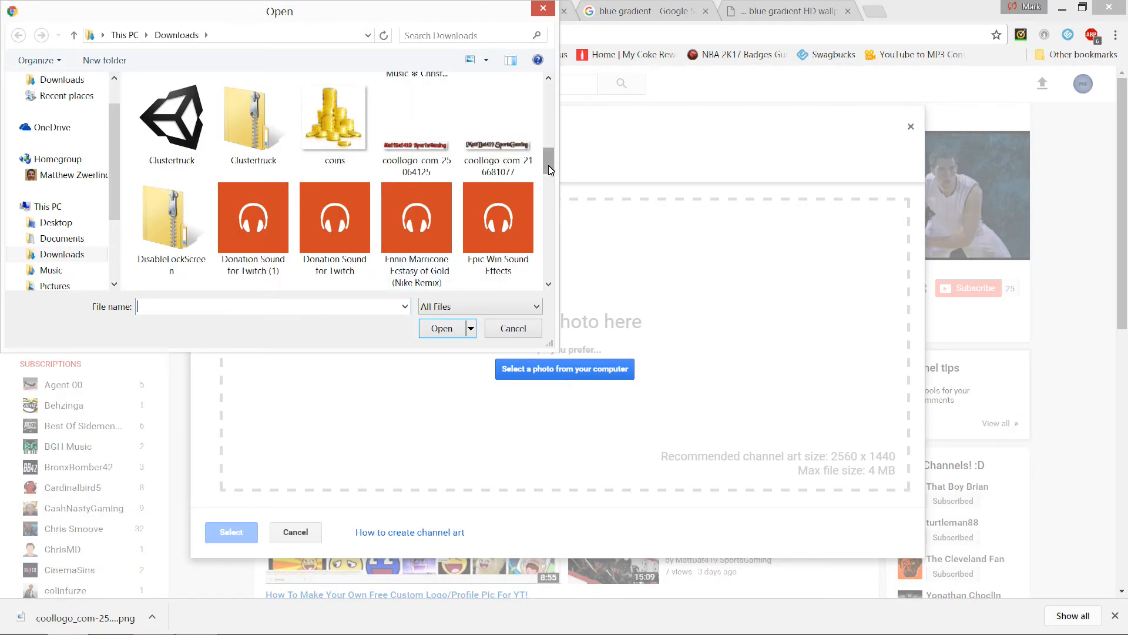
left_click_drag(551, 170, 548, 124)
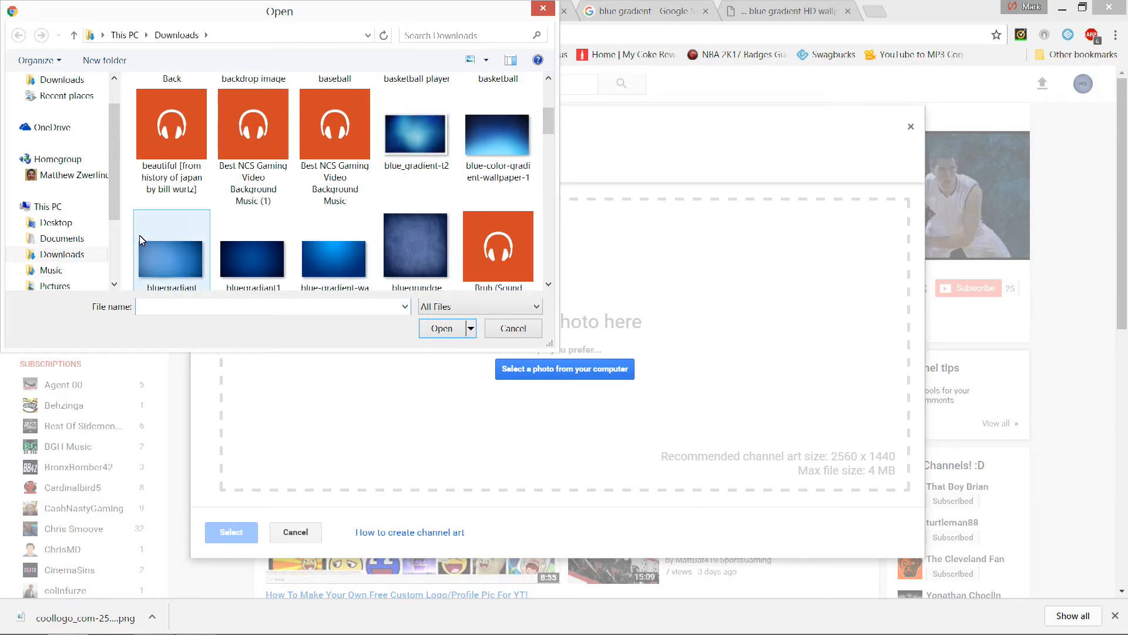
left_click_drag(548, 120, 491, 159)
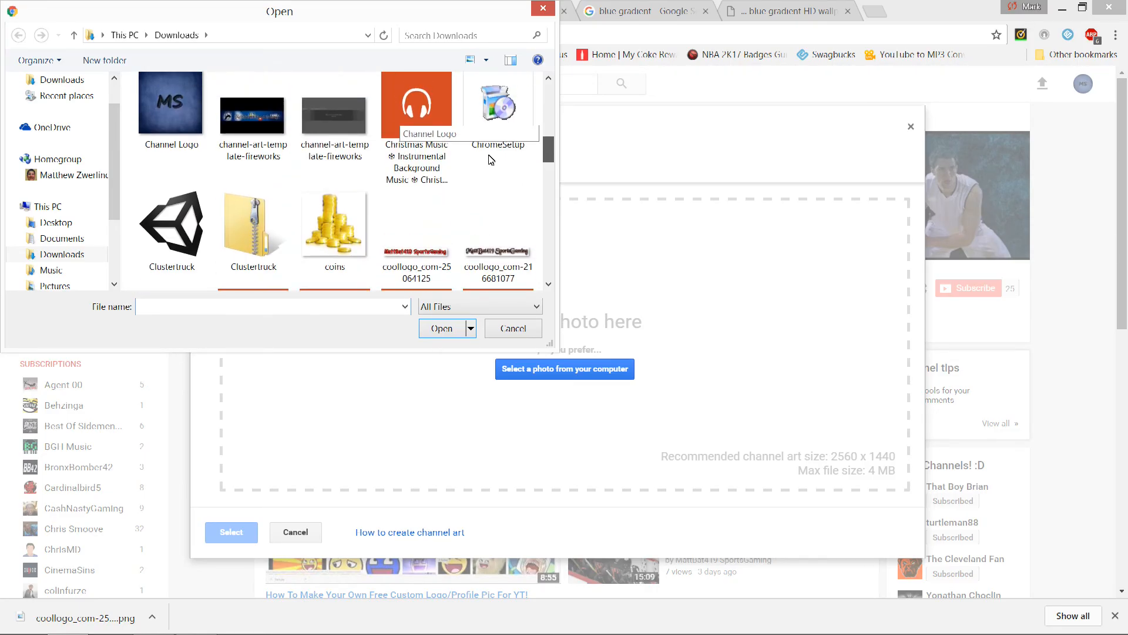
double_click(274, 128)
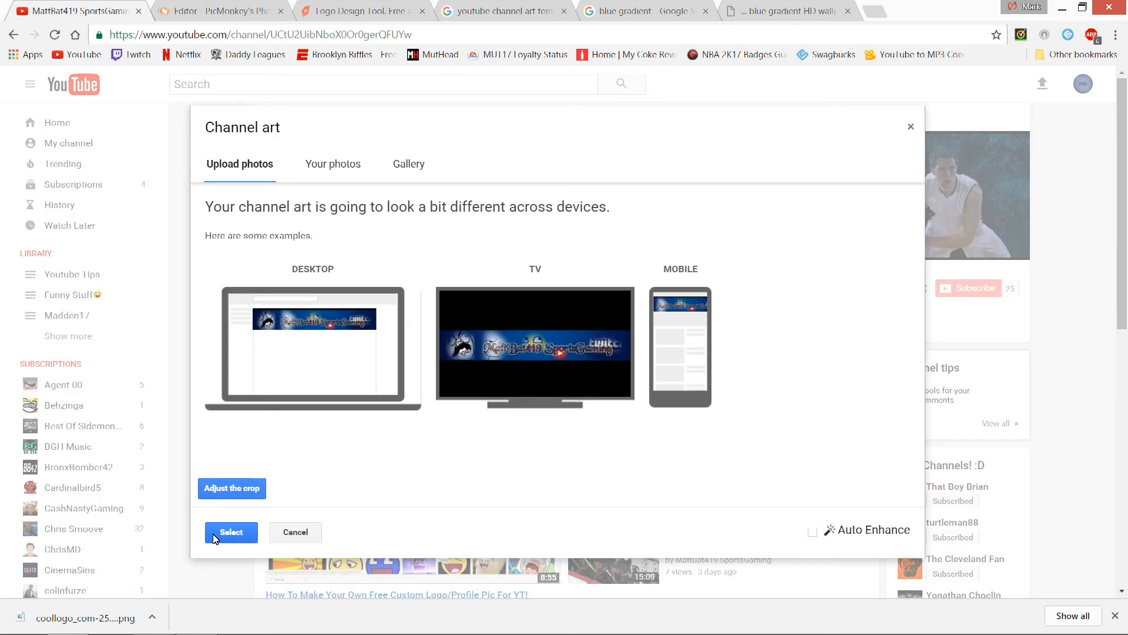
left_click(911, 127)
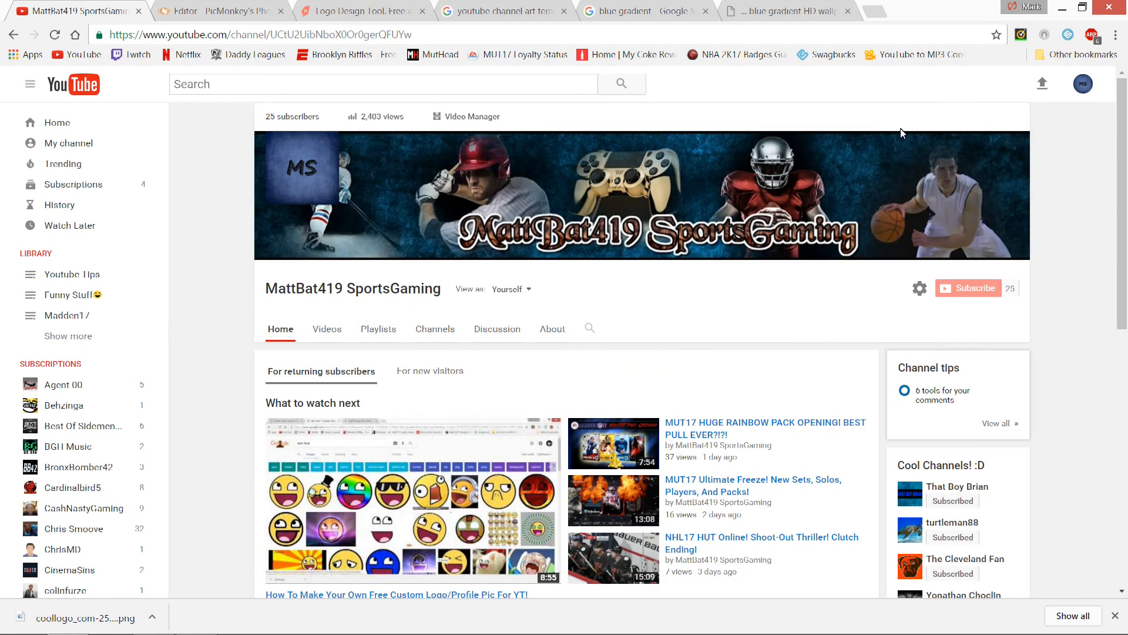